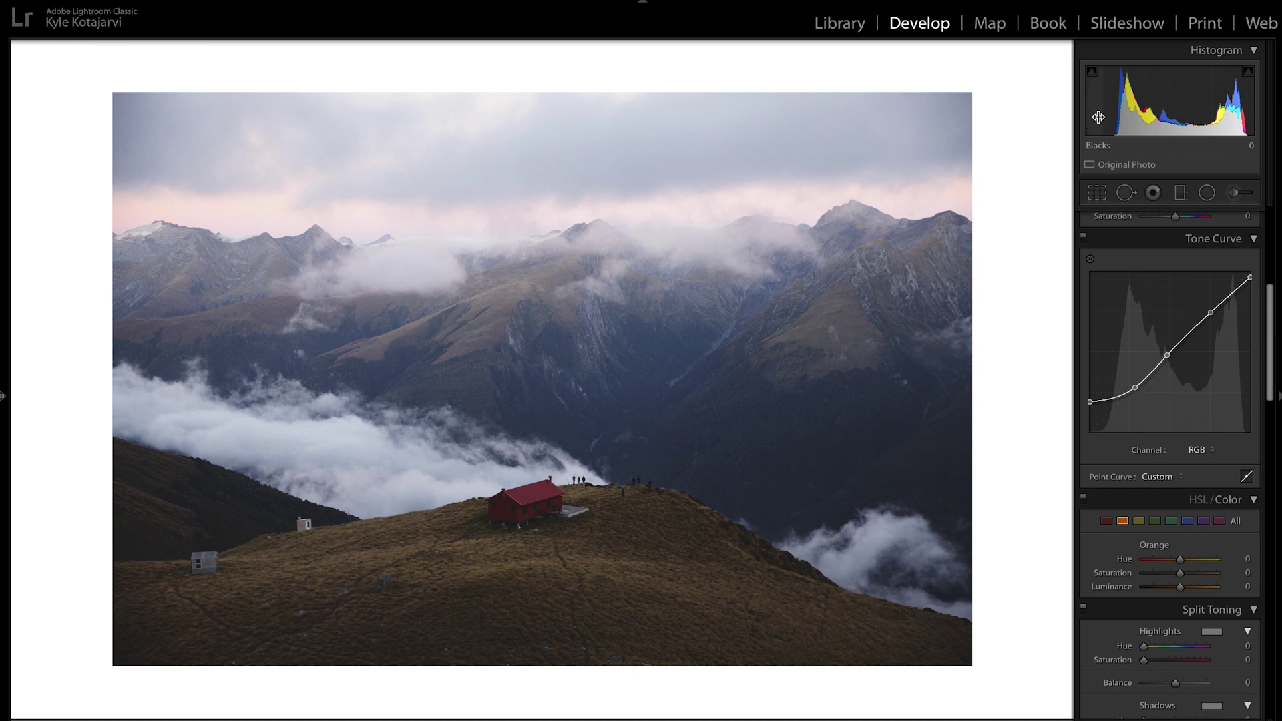
Deepen the tone curve's shadow points, set region Highlights +23, Lights +8, Darks -10 and Shadows -20, and compare with the curve off.
{"action": "left_click_drag", "start_coordinate": [1135, 387], "coordinate": [1162, 364]}
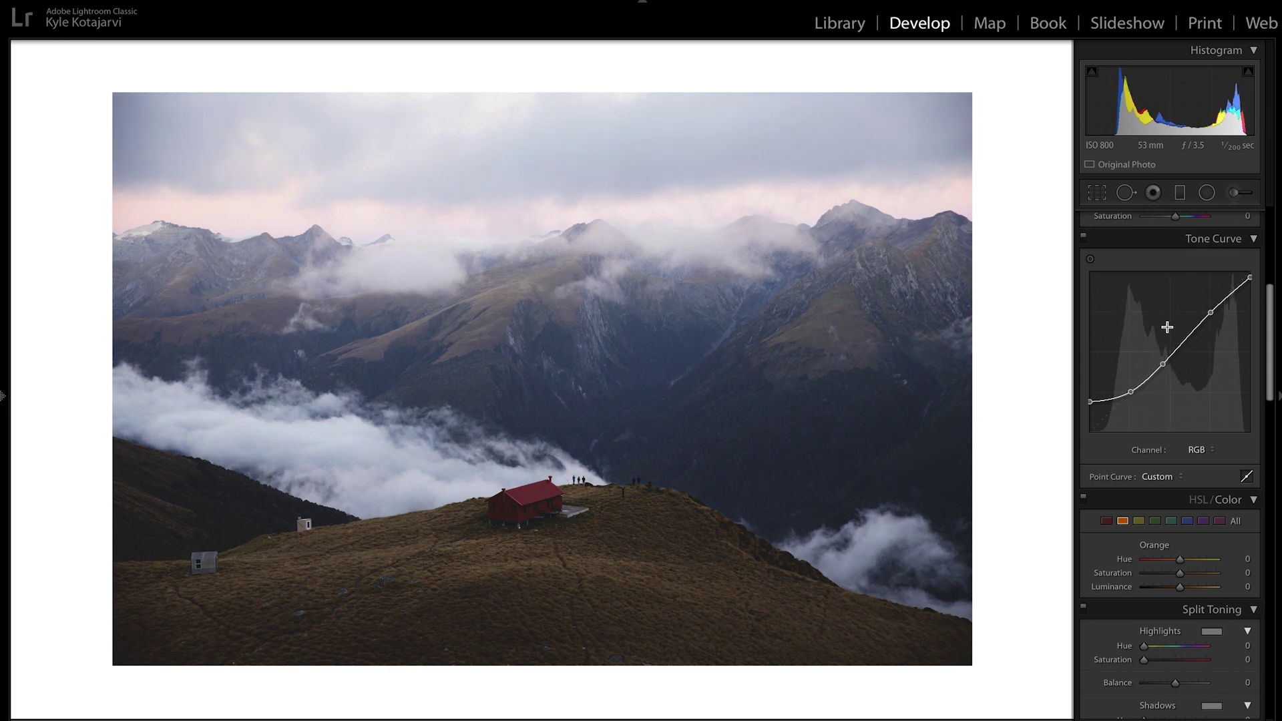
{"action": "left_click", "coordinate": [1247, 476]}
{"action": "left_click_drag", "start_coordinate": [1180, 478], "coordinate": [1169, 516]}
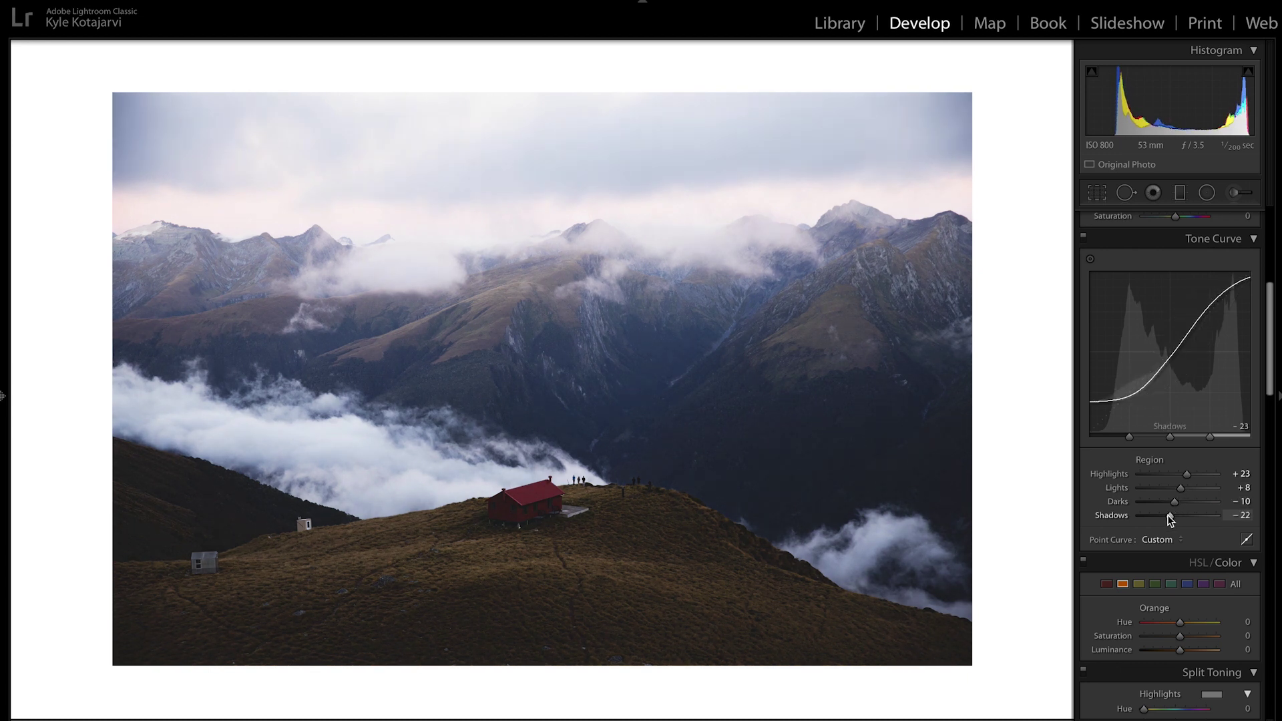
{"action": "left_click", "coordinate": [1082, 238]}
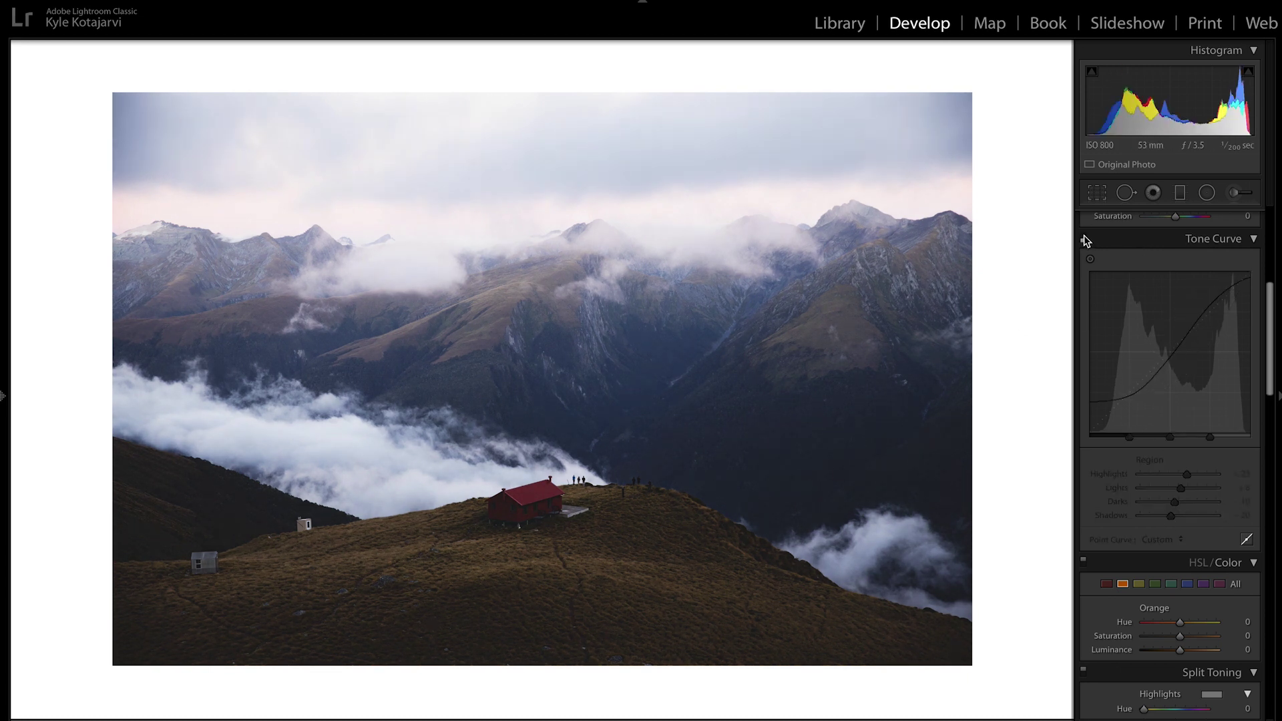
{"action": "left_click", "coordinate": [1084, 238]}
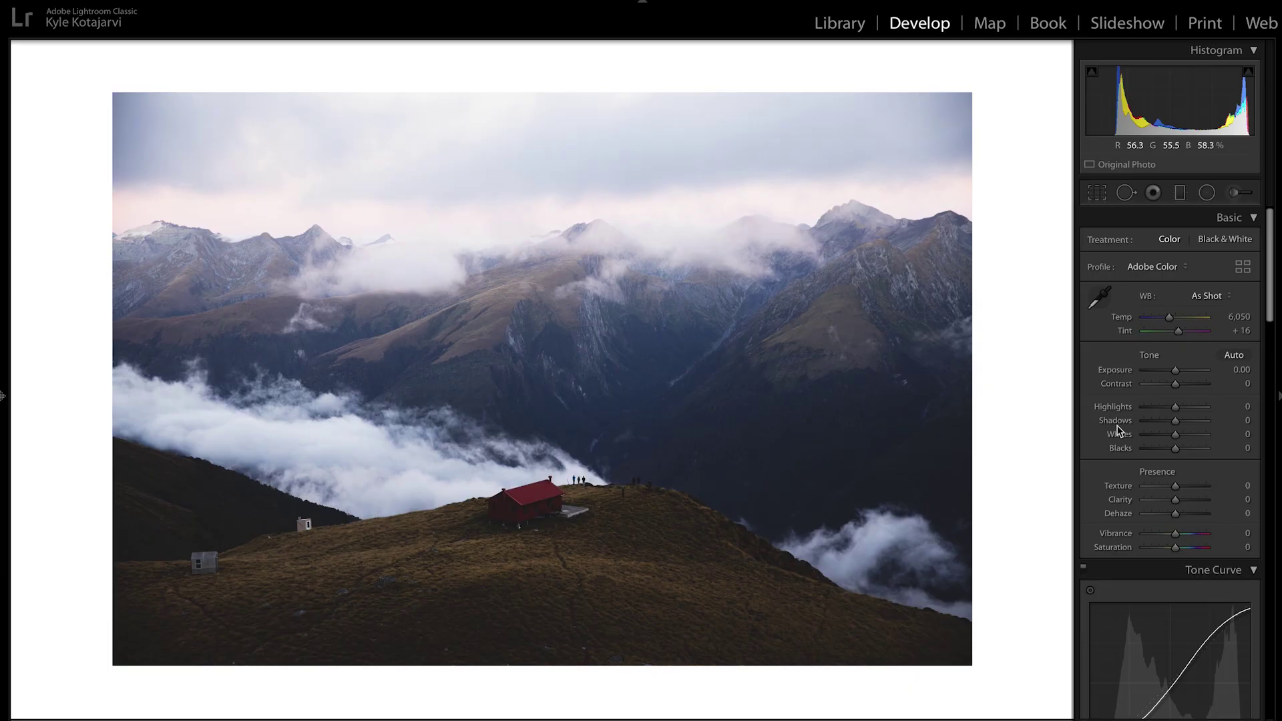
Set Highlights to -100, Exposure to -0.55, Shadows to +93, Whites to +44 and Blacks to +50, and compare with the original photo.
{"action": "left_click", "coordinate": [1146, 407]}
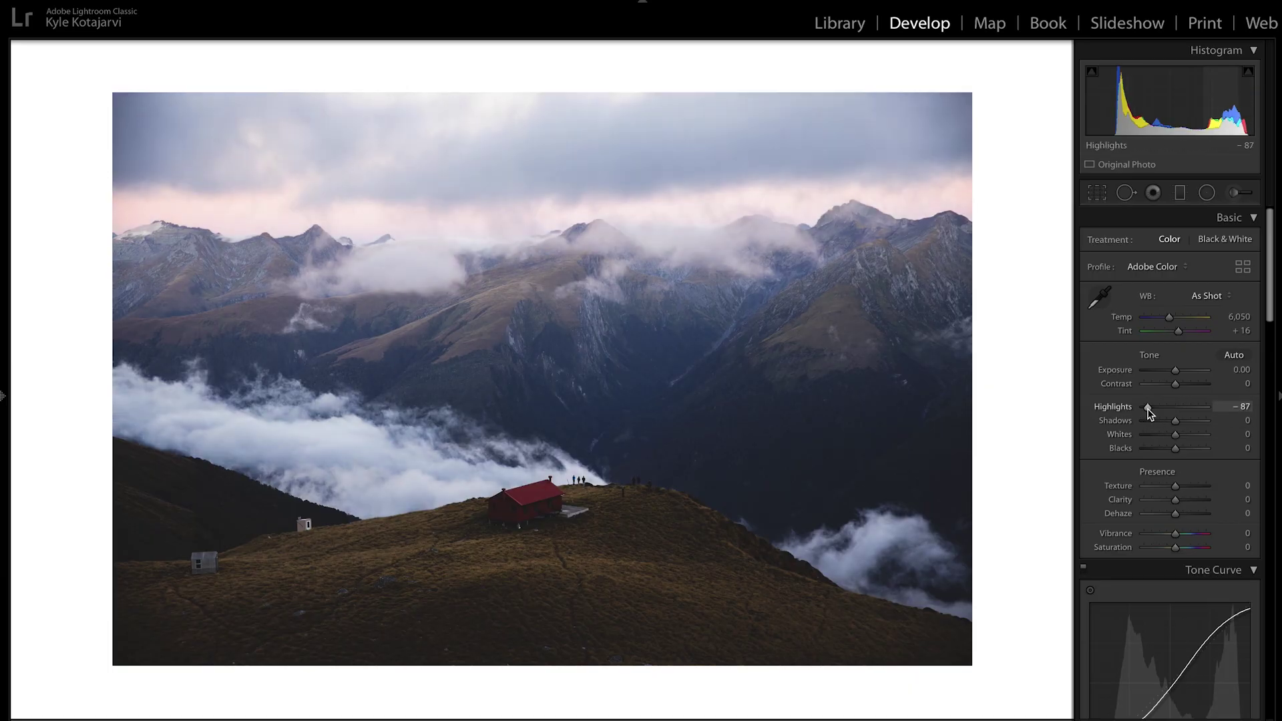
{"action": "left_click_drag", "start_coordinate": [1142, 409], "coordinate": [1138, 409]}
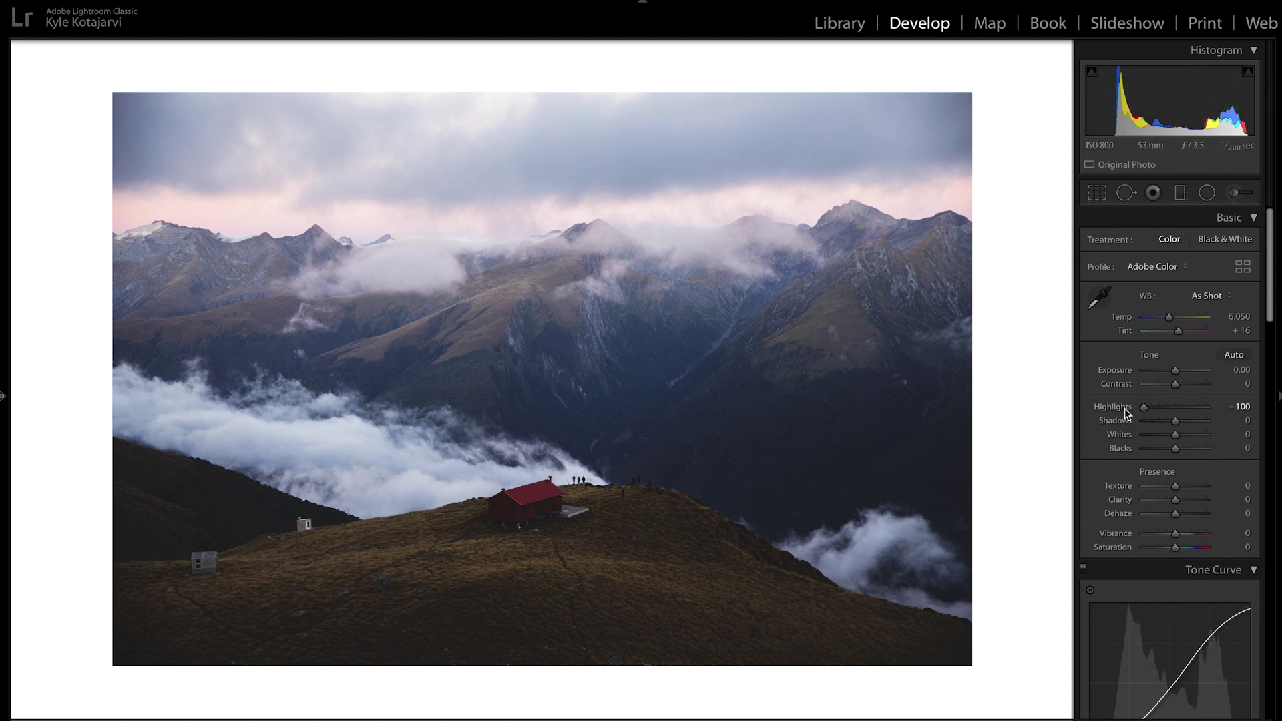
{"action": "left_click_drag", "start_coordinate": [1172, 367], "coordinate": [1169, 368]}
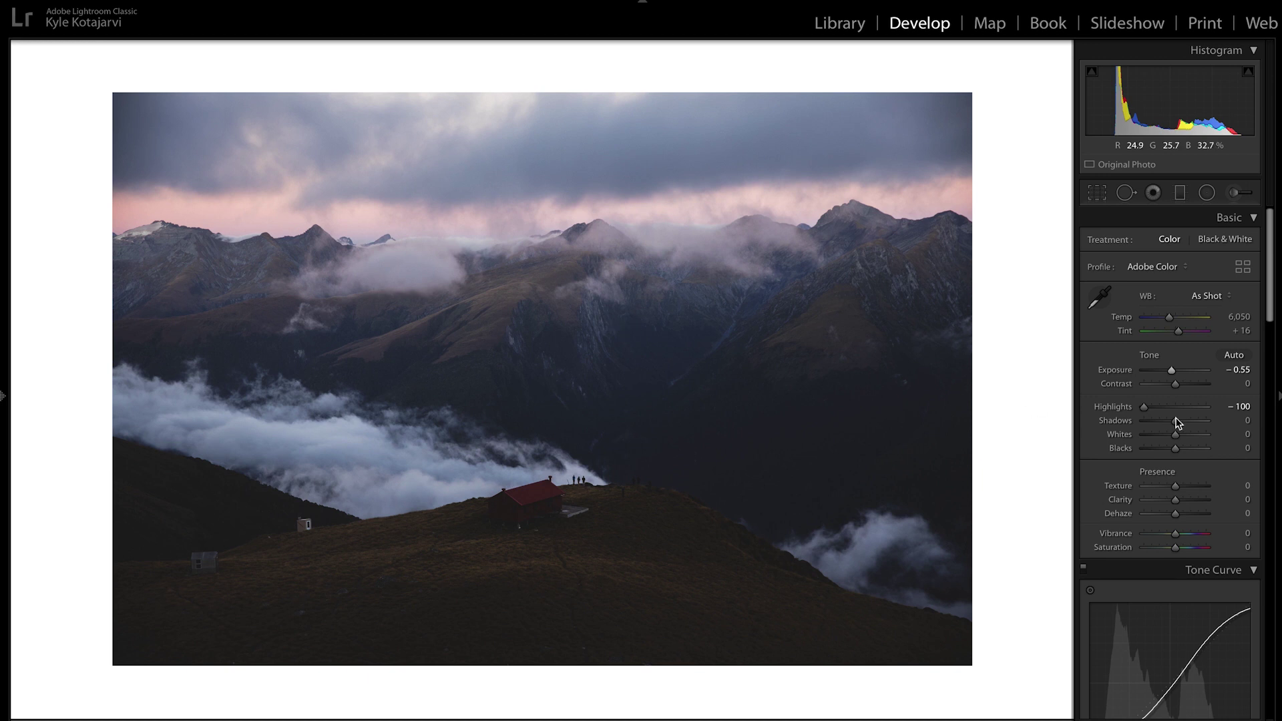
{"action": "left_click_drag", "start_coordinate": [1173, 419], "coordinate": [1191, 451]}
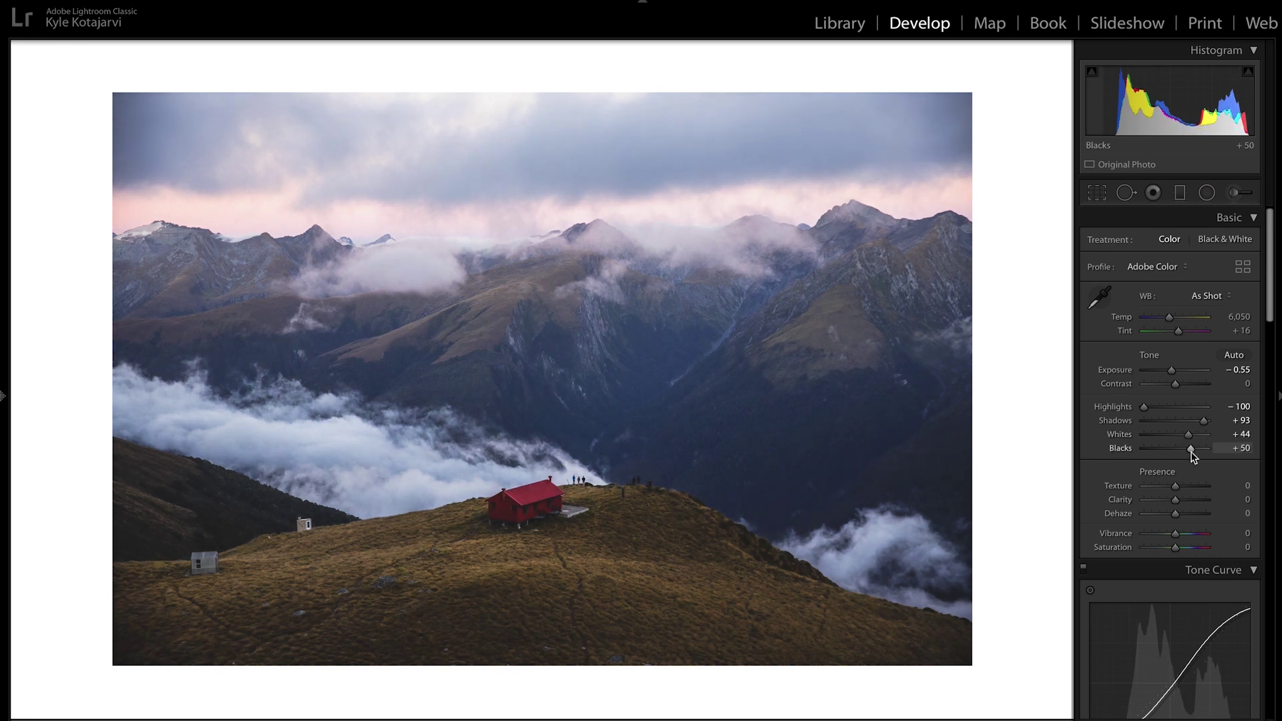
{"action": "key", "text": "backslash"}
{"action": "key", "text": "backslash"}
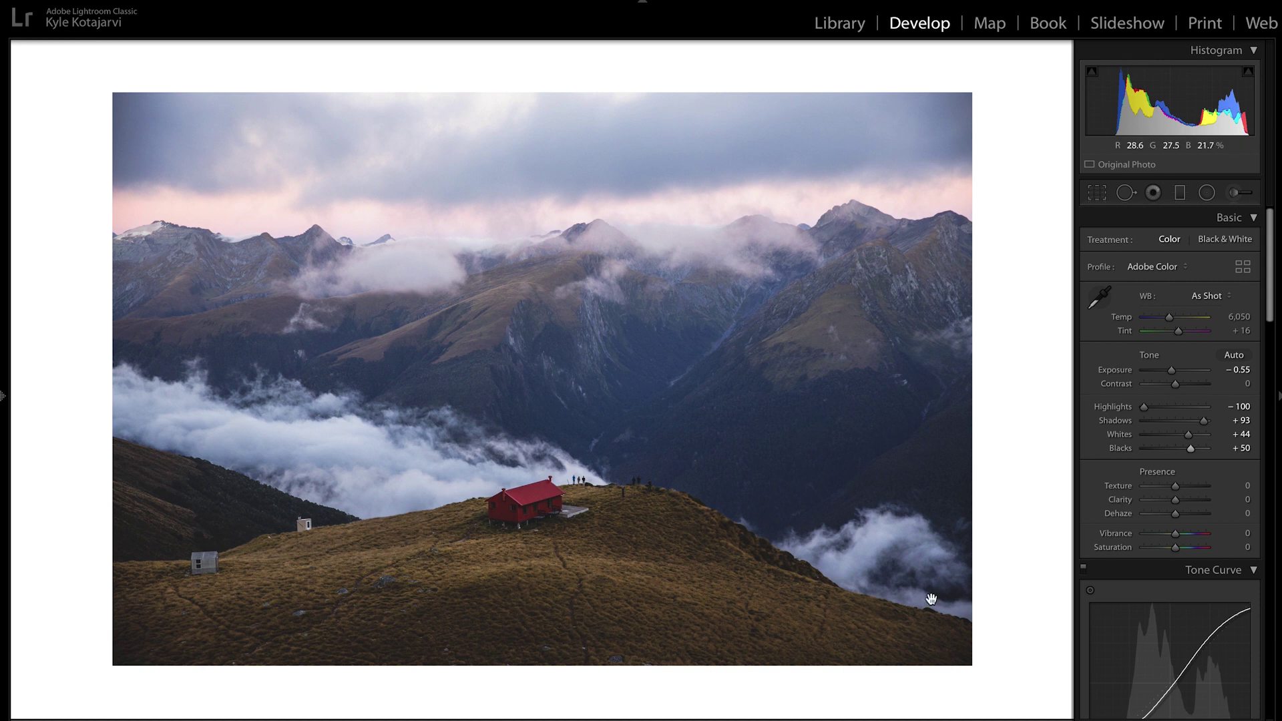
Set the photo's Clarity to -10 and check the effect on the red hut up close.
{"action": "scroll", "coordinate": [1132, 345], "scroll_direction": "down", "scroll_amount": 3}
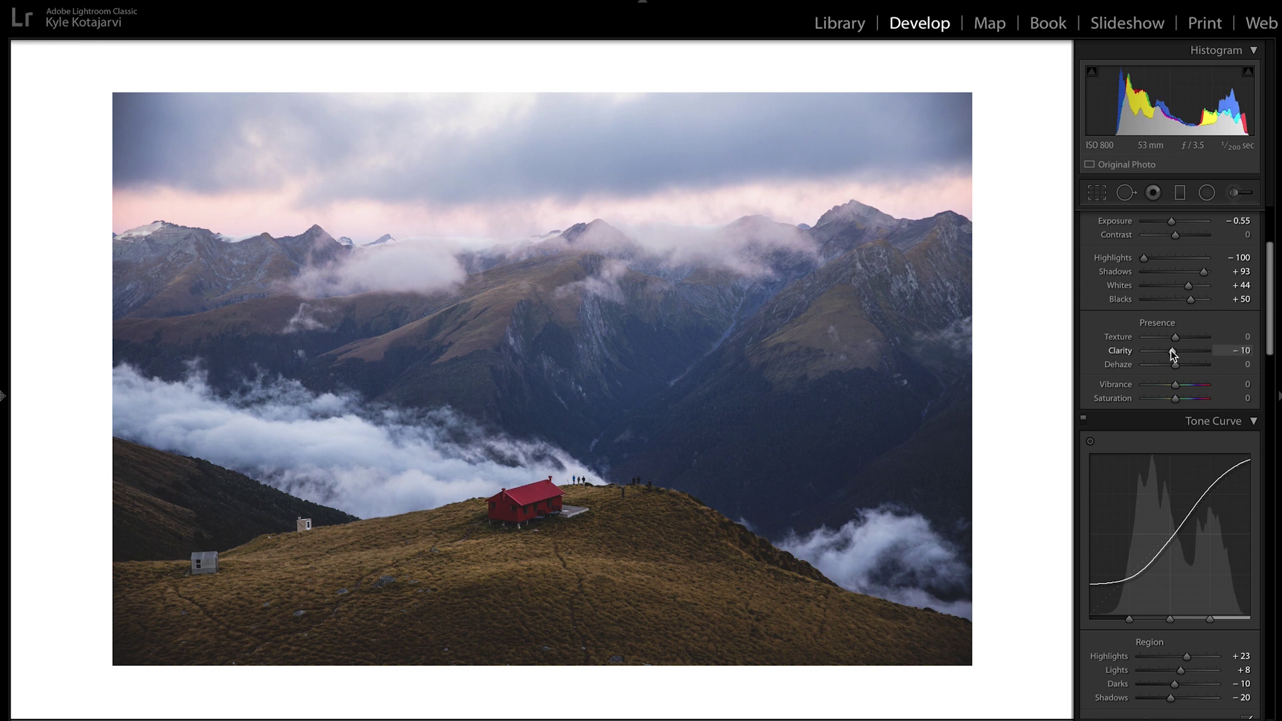
{"action": "key", "text": "ctrl+equal"}
{"action": "key", "text": "ctrl+equal"}
{"action": "key", "text": "ctrl+minus"}
{"action": "key", "text": "ctrl+minus"}
{"action": "key", "text": "ctrl+minus"}
{"action": "key", "text": "ctrl+equal"}
{"action": "left_click_drag", "start_coordinate": [499, 506], "coordinate": [565, 473]}
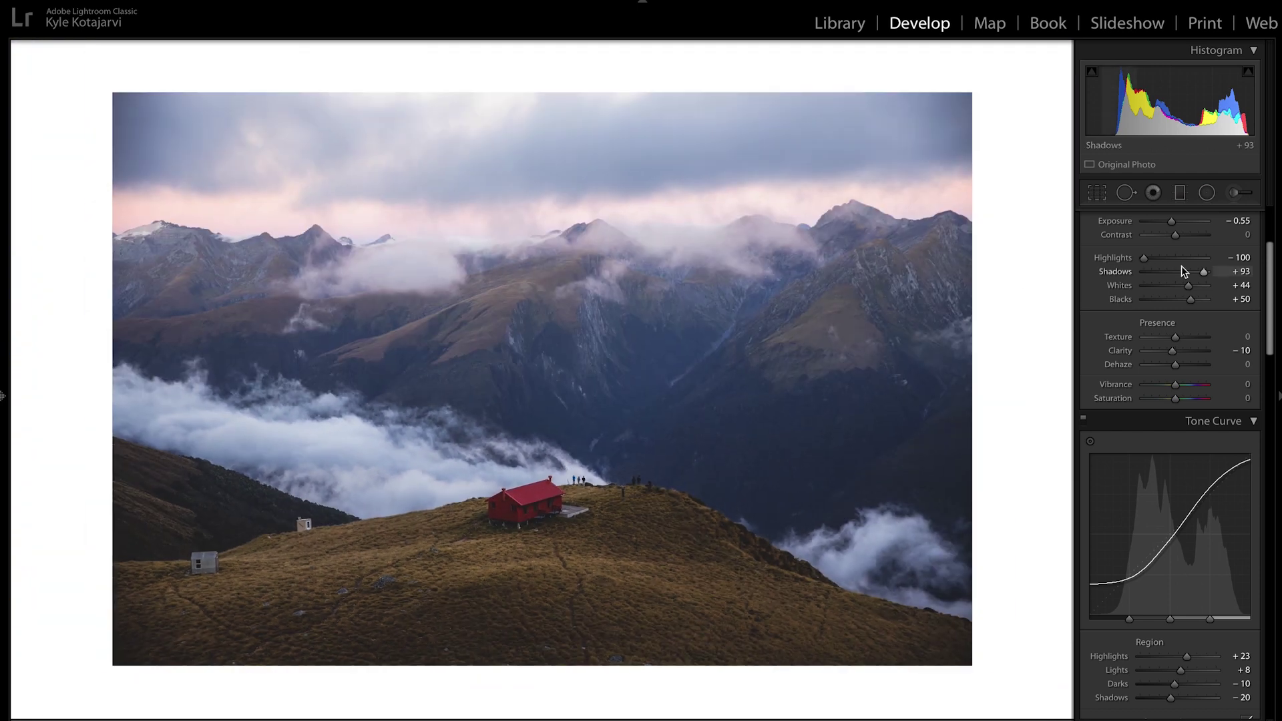
Raise the photo's Vibrance moderately.
{"action": "scroll", "coordinate": [1181, 266], "scroll_direction": "up", "scroll_amount": 5}
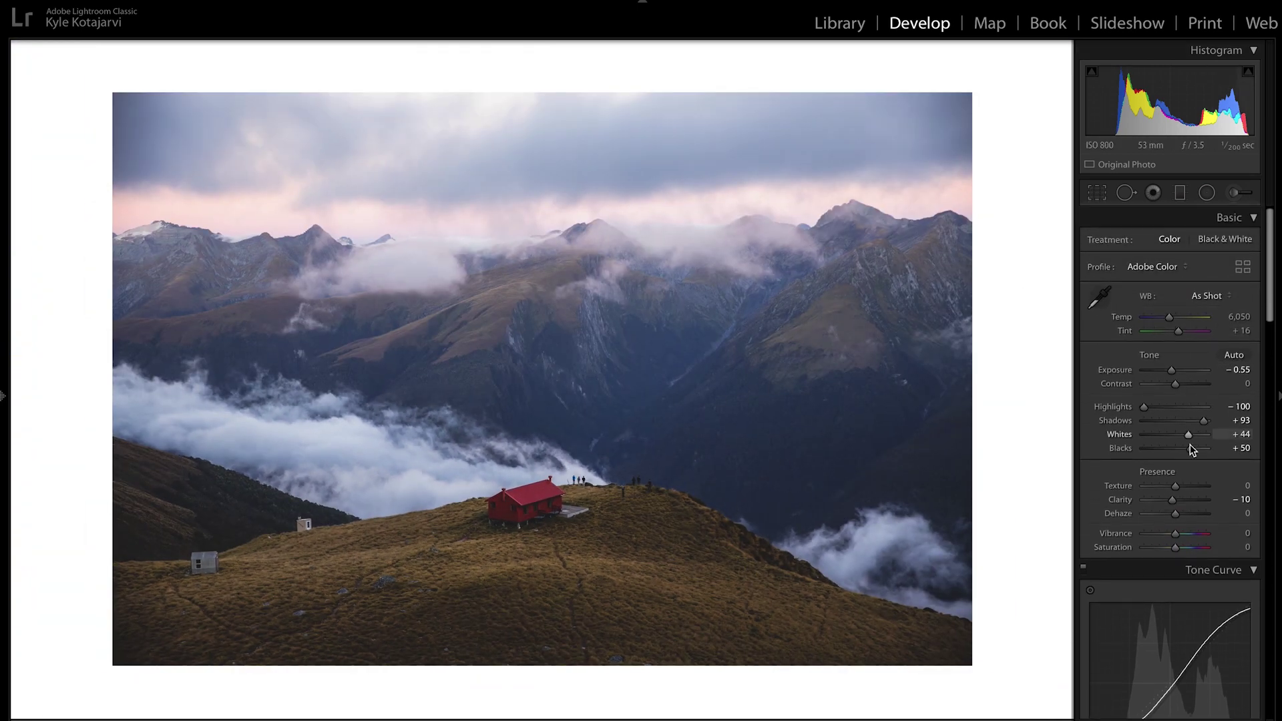
{"action": "scroll", "coordinate": [1190, 449], "scroll_direction": "down", "scroll_amount": 2}
{"action": "left_click_drag", "start_coordinate": [1176, 490], "coordinate": [1188, 491]}
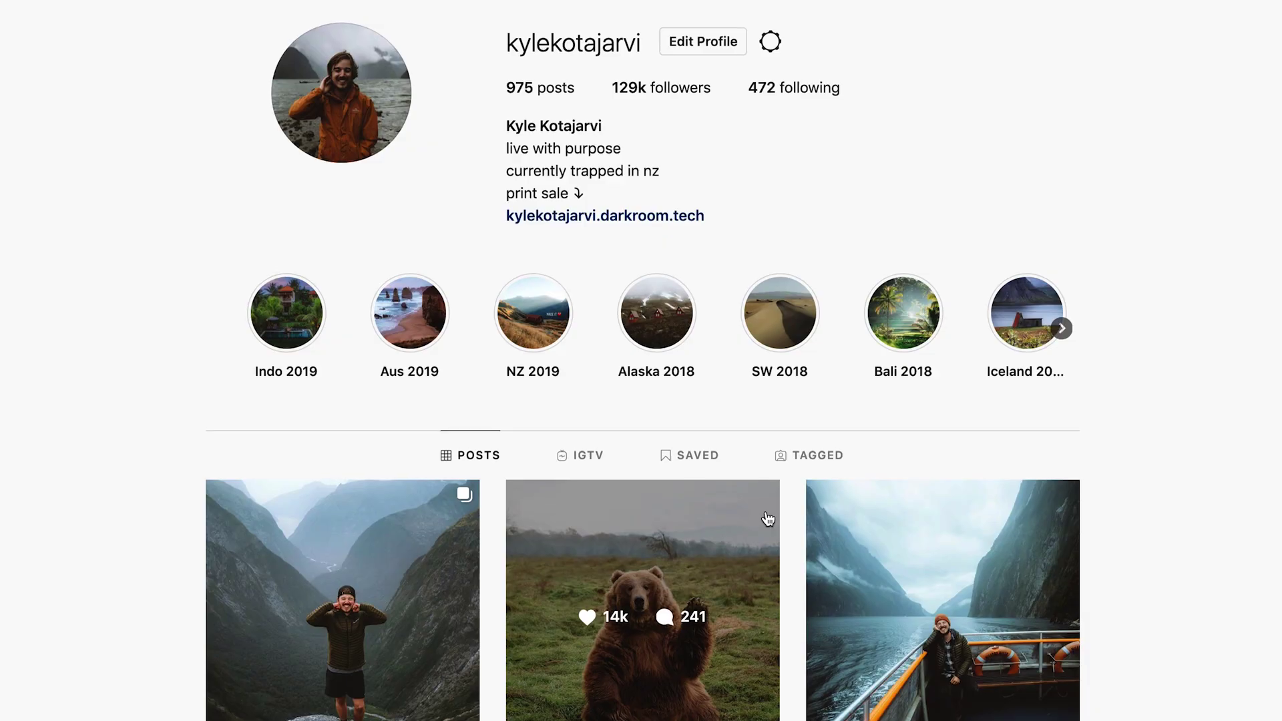
Switch to the Instagram profile and look through the posts grid for the overall colour style.
{"action": "scroll", "coordinate": [1207, 378], "scroll_direction": "down", "scroll_amount": 10}
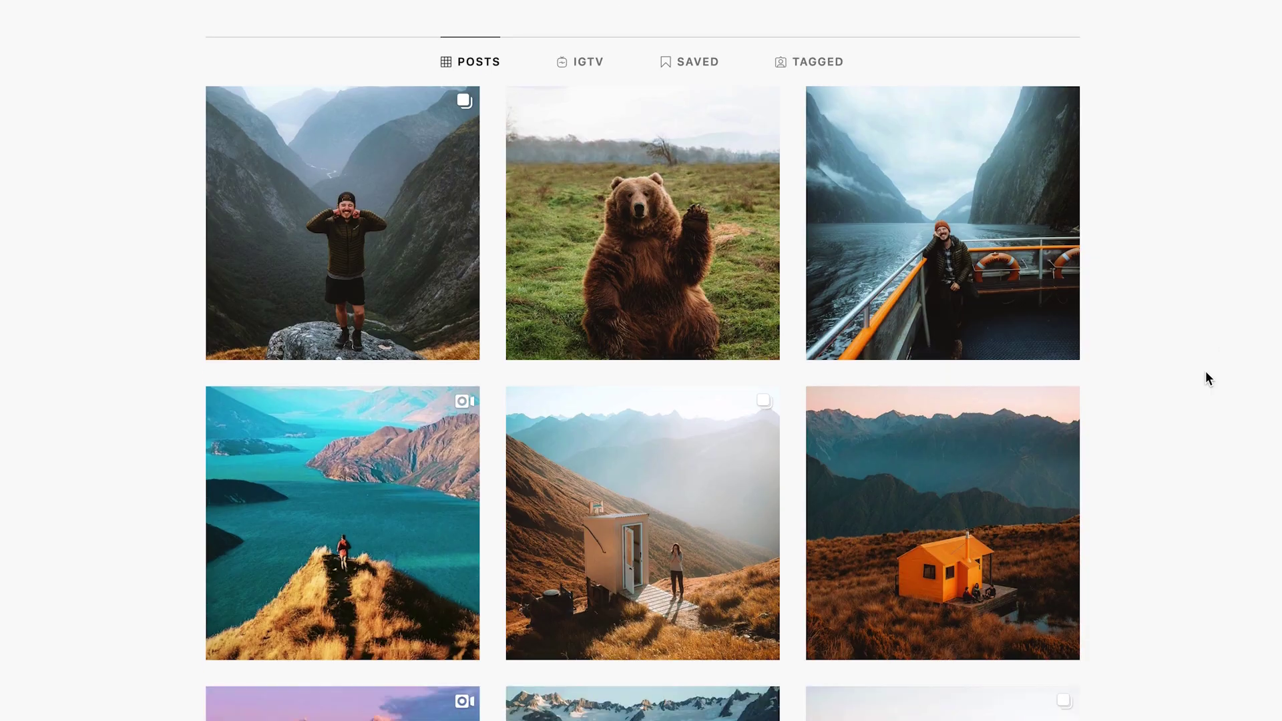
{"action": "scroll", "coordinate": [1207, 378], "scroll_direction": "down", "scroll_amount": 15}
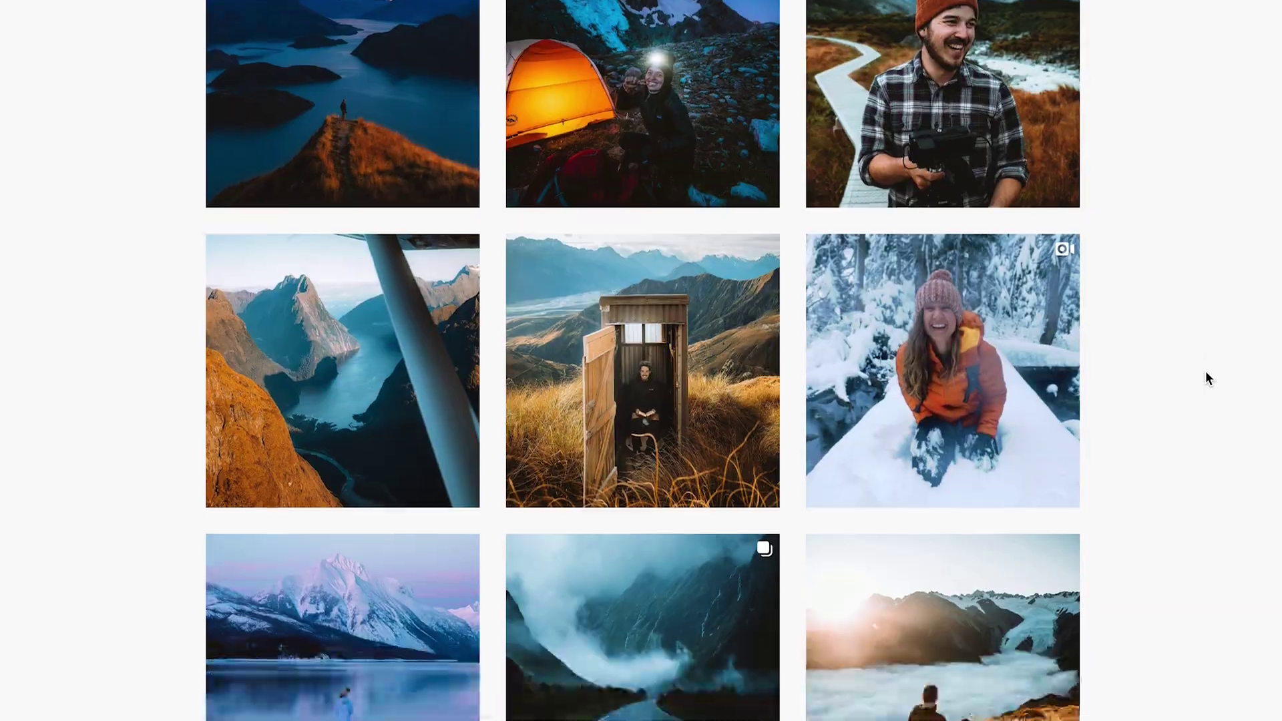
{"action": "scroll", "coordinate": [1206, 375], "scroll_direction": "down", "scroll_amount": 15}
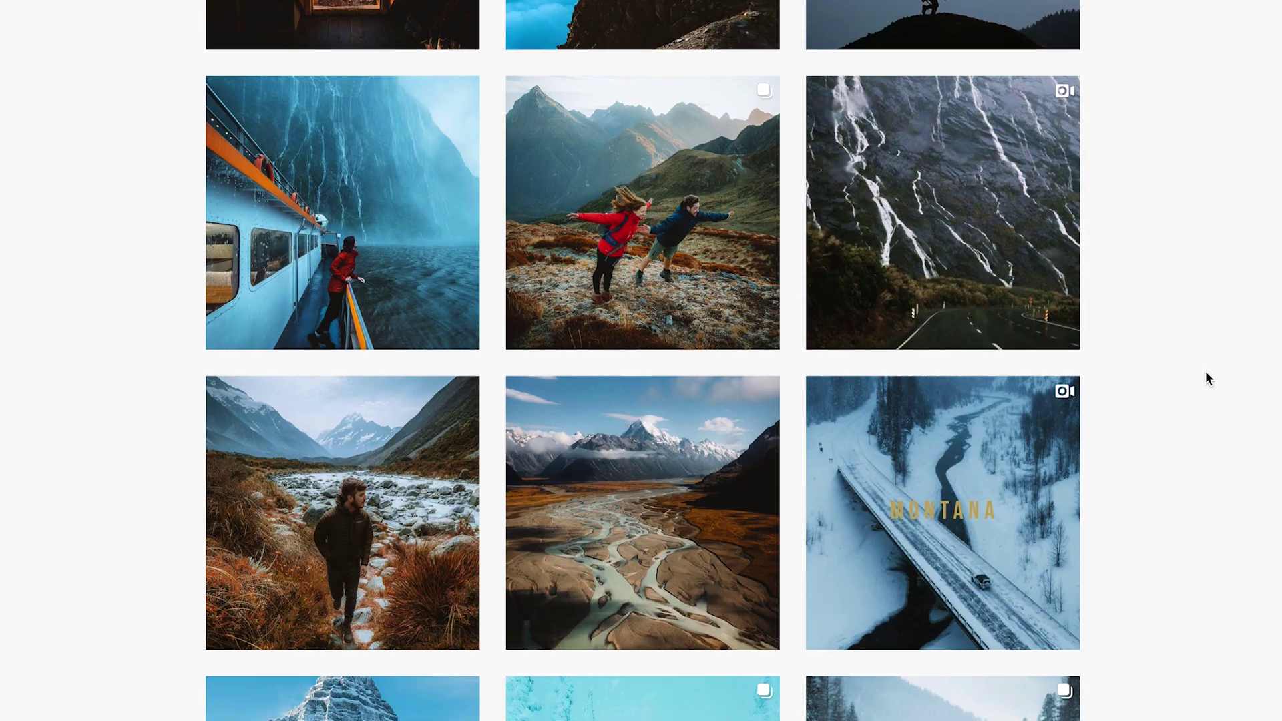
{"action": "scroll", "coordinate": [1205, 372], "scroll_direction": "down", "scroll_amount": 13}
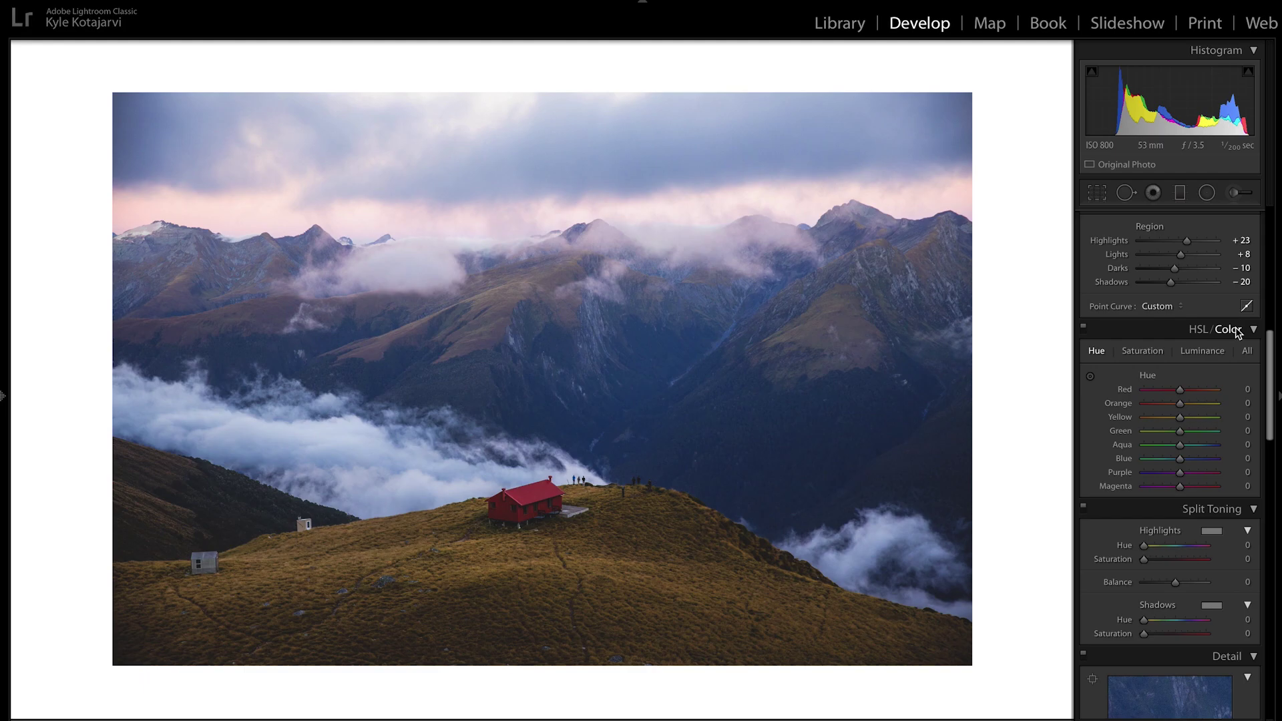
In Lightroom Classic, show HSL by single color, shift the Yellow hue toward orange, raise its saturation, and compare the result with HSL off.
{"action": "left_click", "coordinate": [1237, 331]}
{"action": "left_click", "coordinate": [1139, 349]}
{"action": "left_click", "coordinate": [1189, 351]}
{"action": "left_click", "coordinate": [1139, 350]}
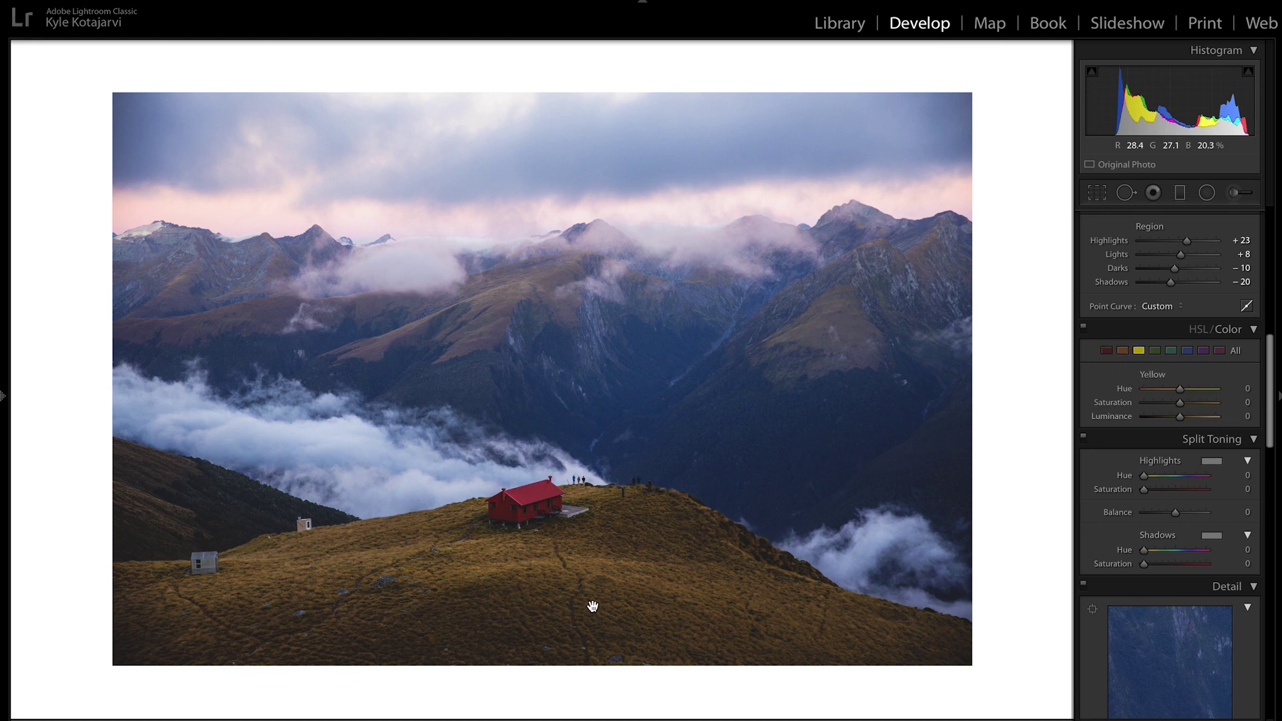
{"action": "mouse_move", "coordinate": [1173, 390]}
{"action": "left_mouse_down"}
{"action": "mouse_move", "coordinate": [1159, 394]}
{"action": "mouse_move", "coordinate": [1187, 403]}
{"action": "left_mouse_up"}
{"action": "left_click", "coordinate": [1082, 327]}
{"action": "left_click", "coordinate": [1083, 327]}
{"action": "left_click", "coordinate": [1083, 327]}
{"action": "left_click", "coordinate": [1083, 327]}
{"action": "mouse_move", "coordinate": [1180, 416]}
{"action": "left_mouse_down"}
{"action": "mouse_move", "coordinate": [1190, 404]}
{"action": "mouse_move", "coordinate": [1175, 389]}
{"action": "mouse_move", "coordinate": [1181, 417]}
{"action": "left_mouse_up"}
Adjust the hut's red tones by setting Red Hue to +38, Saturation to +11 and Luminance to +17.
{"action": "left_click", "coordinate": [1122, 351]}
{"action": "left_click", "coordinate": [1106, 350]}
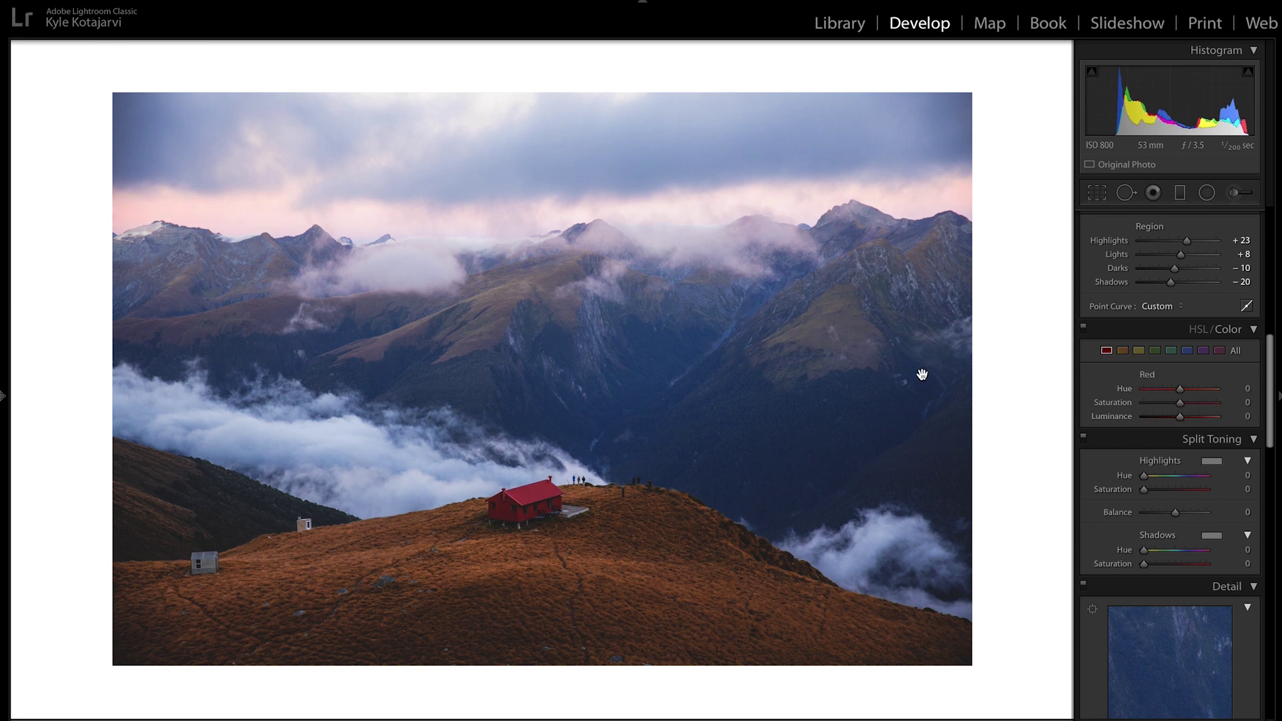
{"action": "left_click", "coordinate": [527, 524]}
{"action": "left_click_drag", "start_coordinate": [527, 524], "coordinate": [801, 334]}
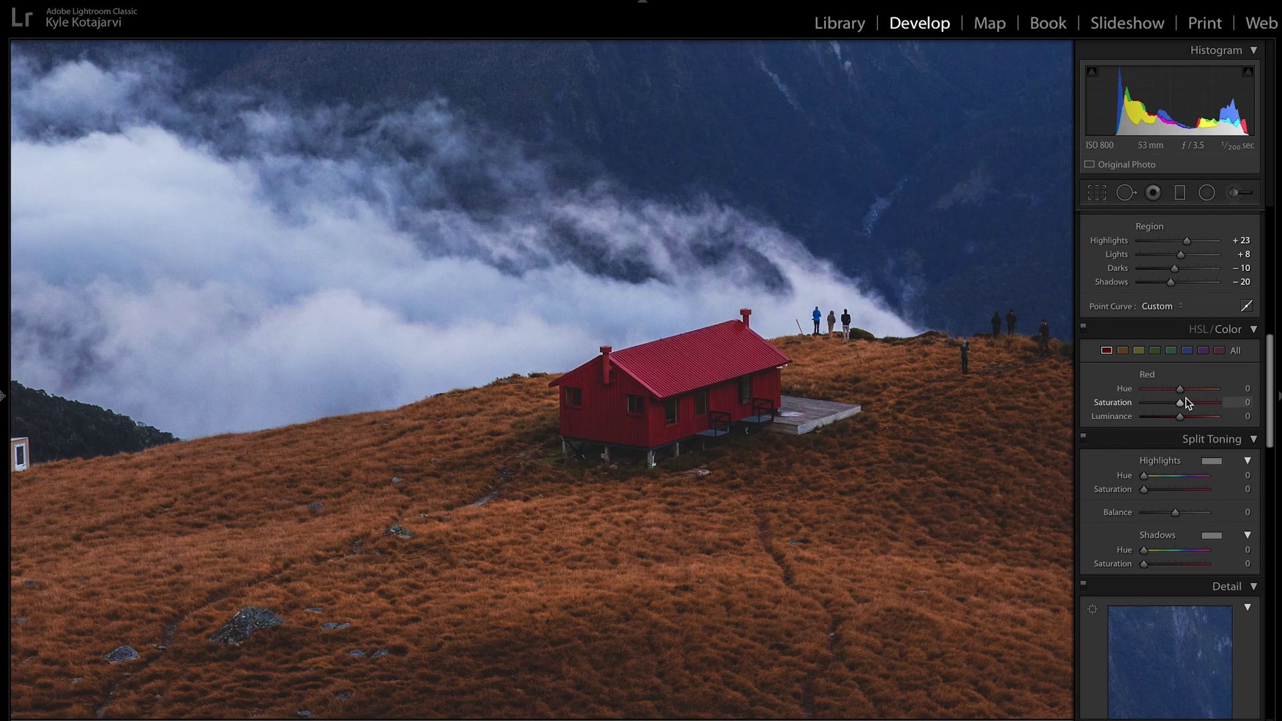
{"action": "left_click_drag", "start_coordinate": [1180, 389], "coordinate": [1194, 389]}
{"action": "left_click_drag", "start_coordinate": [806, 494], "coordinate": [784, 502]}
{"action": "left_click_drag", "start_coordinate": [1180, 417], "coordinate": [1189, 418]}
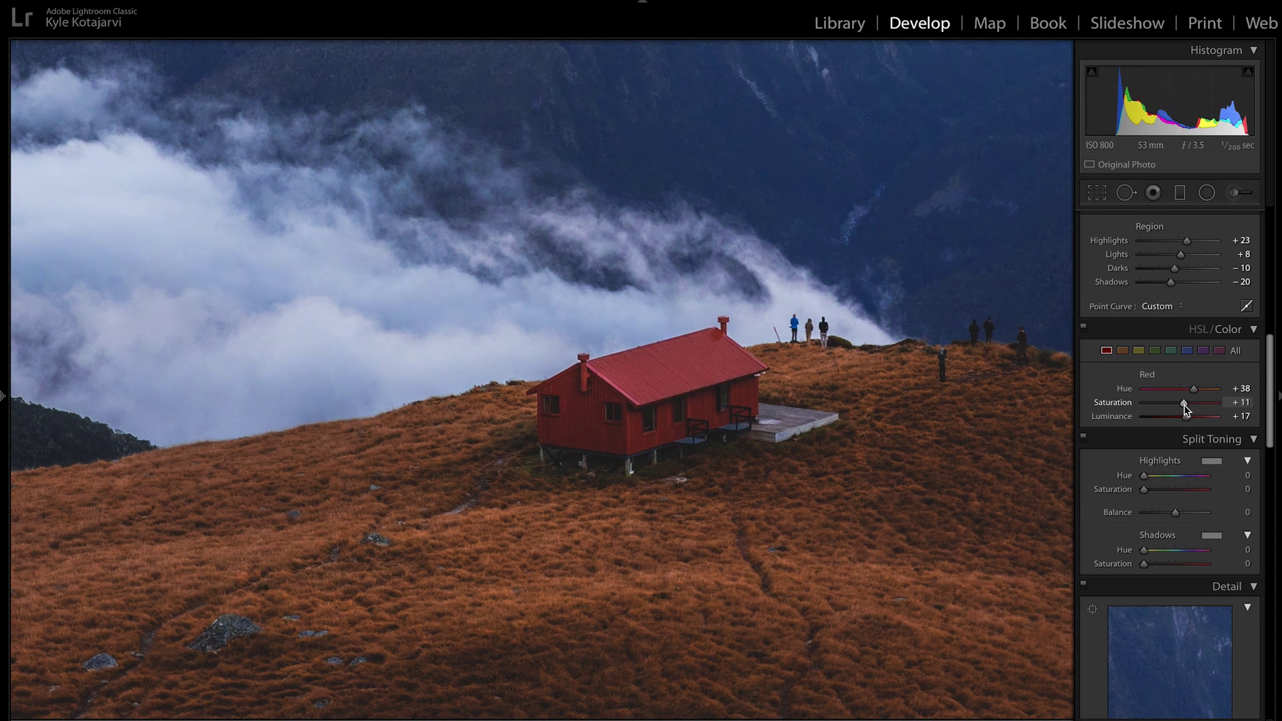
{"action": "left_click_drag", "start_coordinate": [1184, 406], "coordinate": [1182, 406]}
{"action": "left_click", "coordinate": [815, 452]}
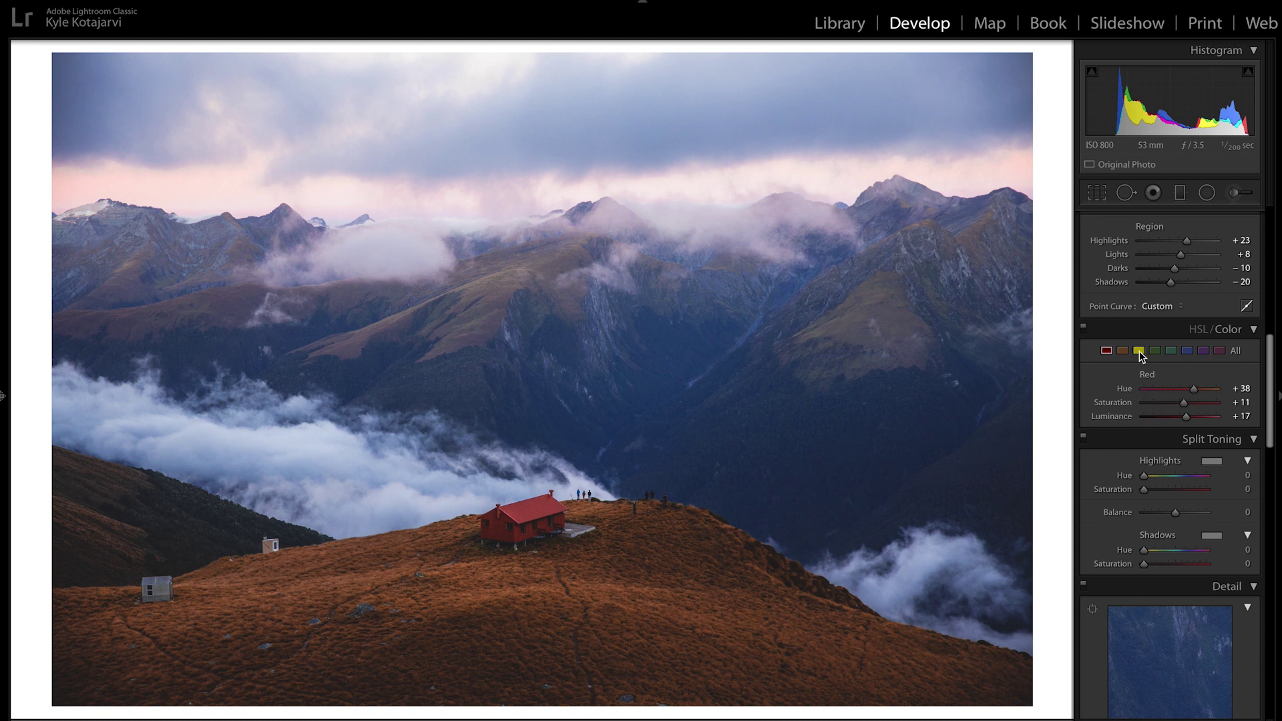
Mute the blues in the sky and mountains by setting Blue Hue to -13, Saturation to -30 and Luminance to -13.
{"action": "left_click", "coordinate": [1188, 351]}
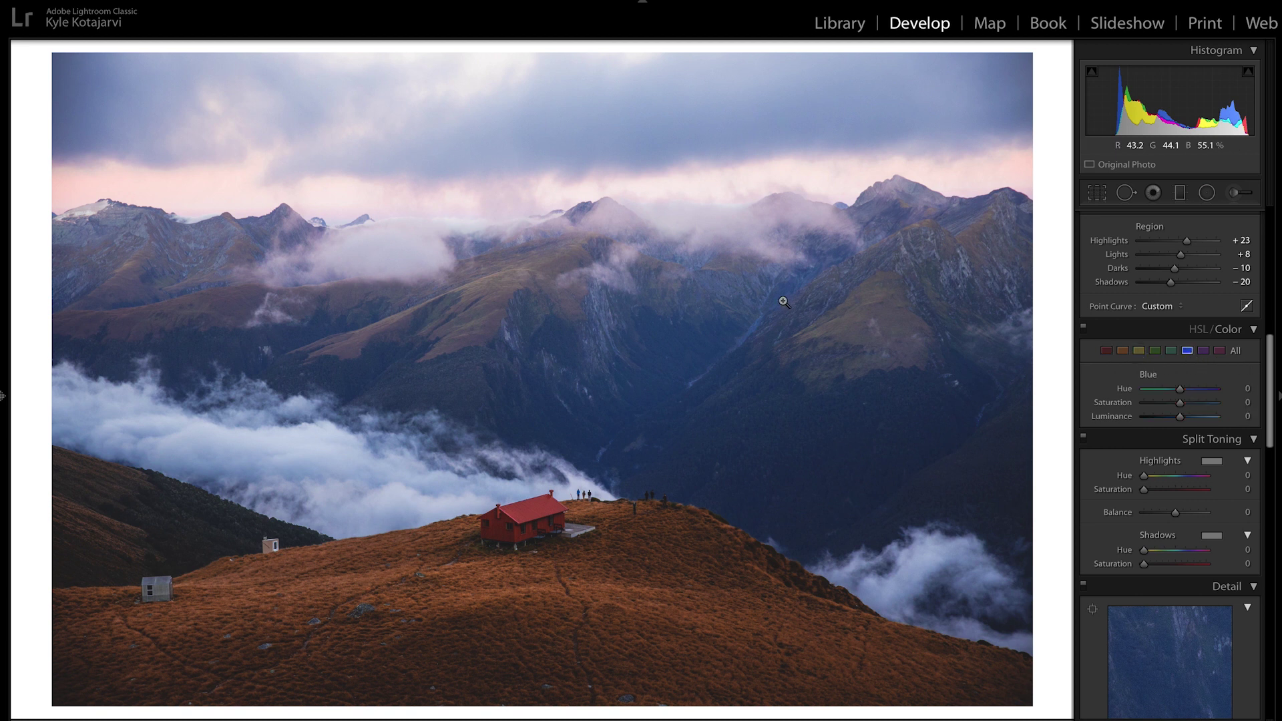
{"action": "left_click_drag", "start_coordinate": [1180, 389], "coordinate": [1175, 388]}
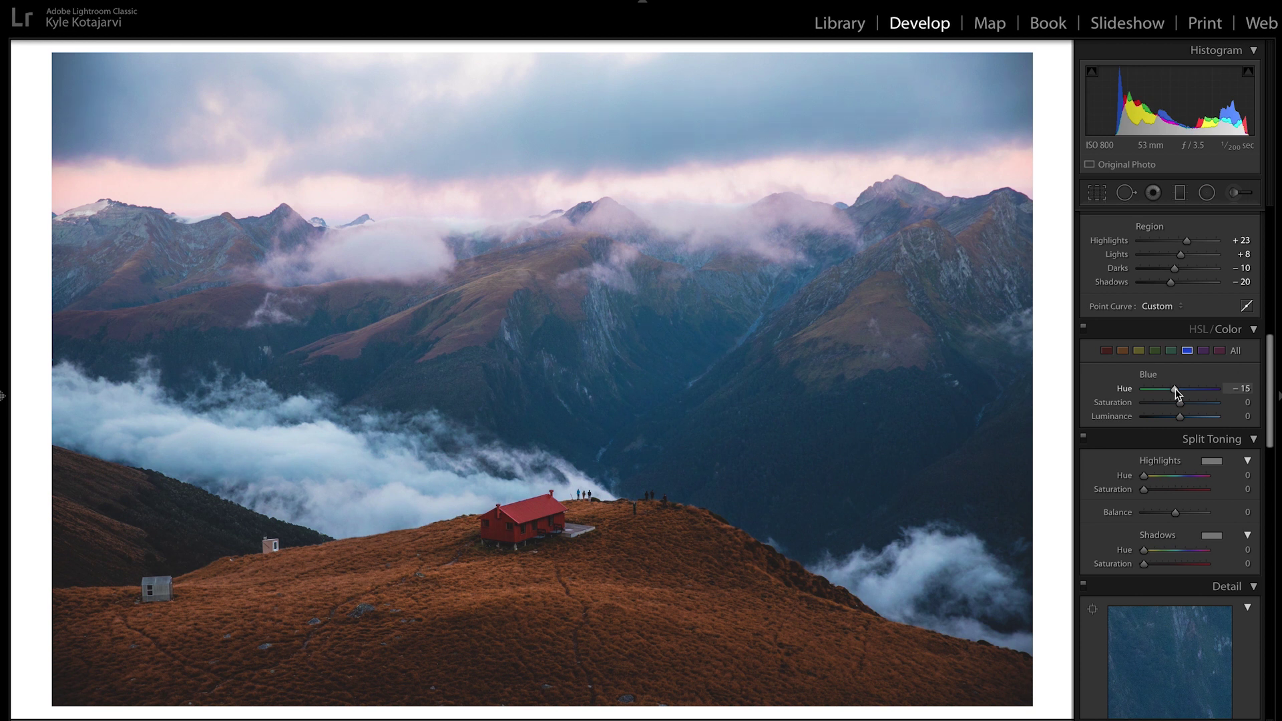
{"action": "scroll", "coordinate": [1175, 388], "scroll_direction": "down", "scroll_amount": 2}
{"action": "left_click_drag", "start_coordinate": [1178, 397], "coordinate": [1172, 398]}
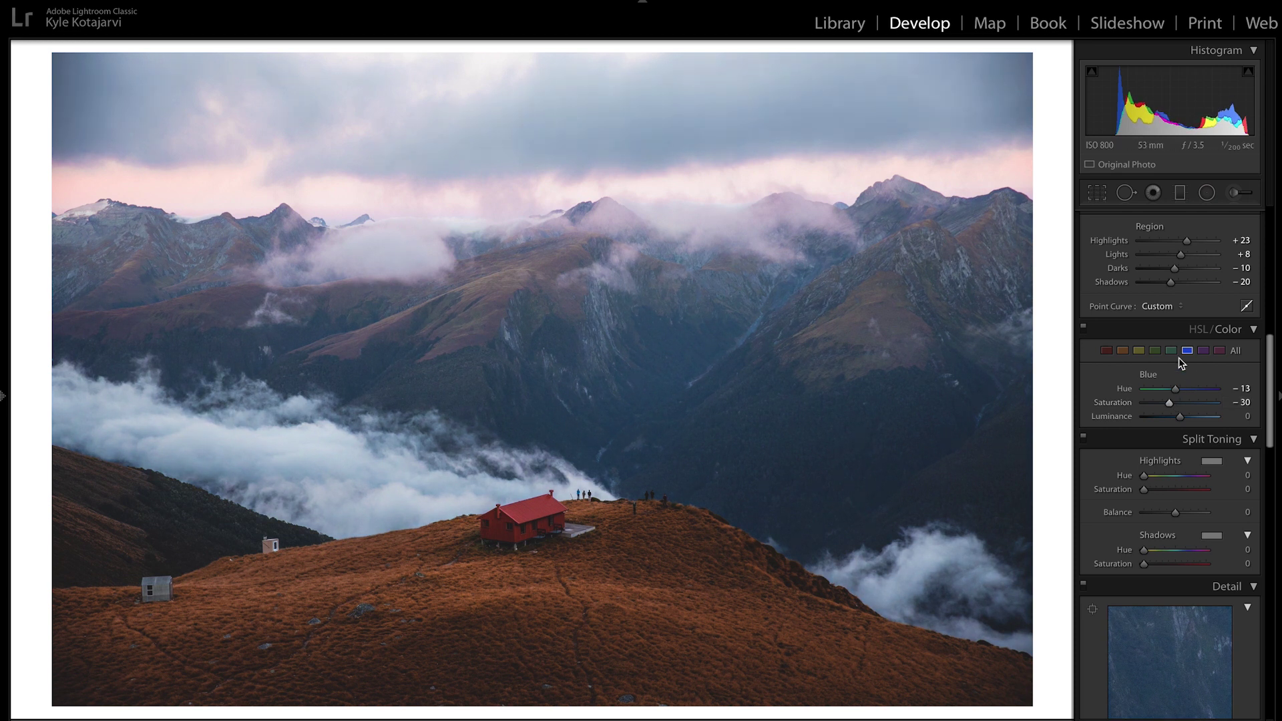
{"action": "left_click_drag", "start_coordinate": [1180, 417], "coordinate": [1177, 419]}
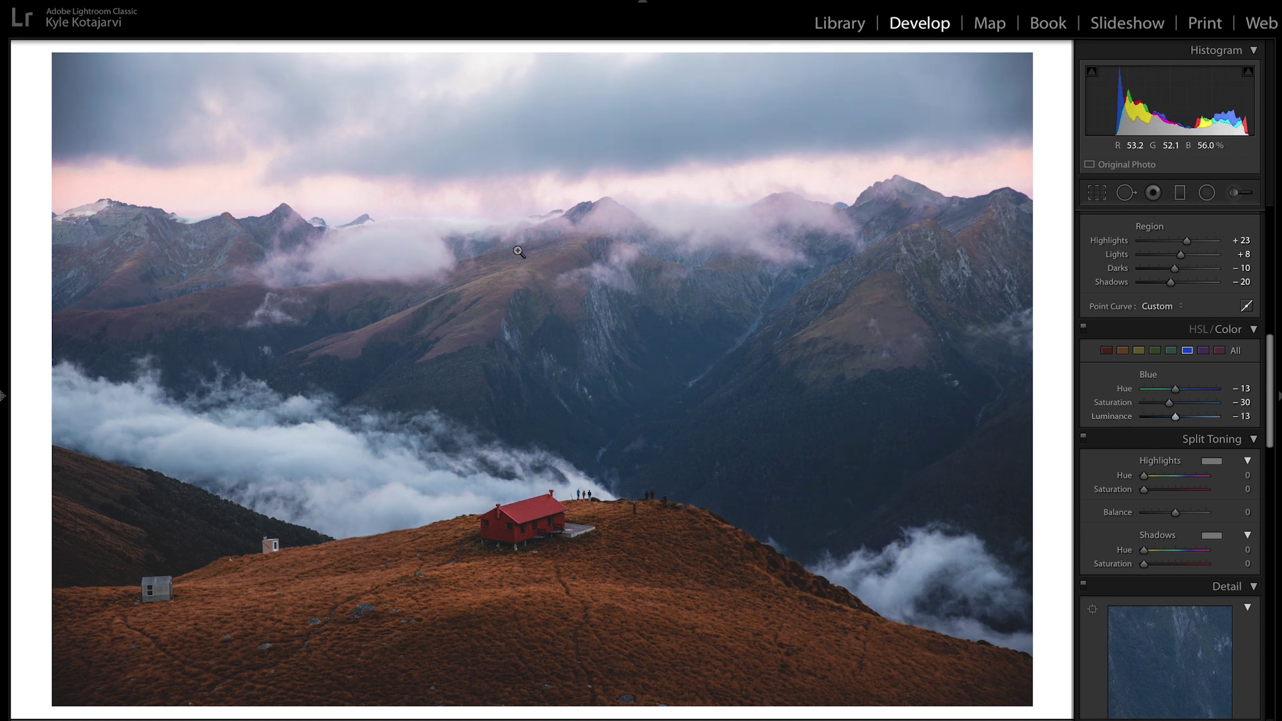
{"action": "left_click", "coordinate": [335, 294]}
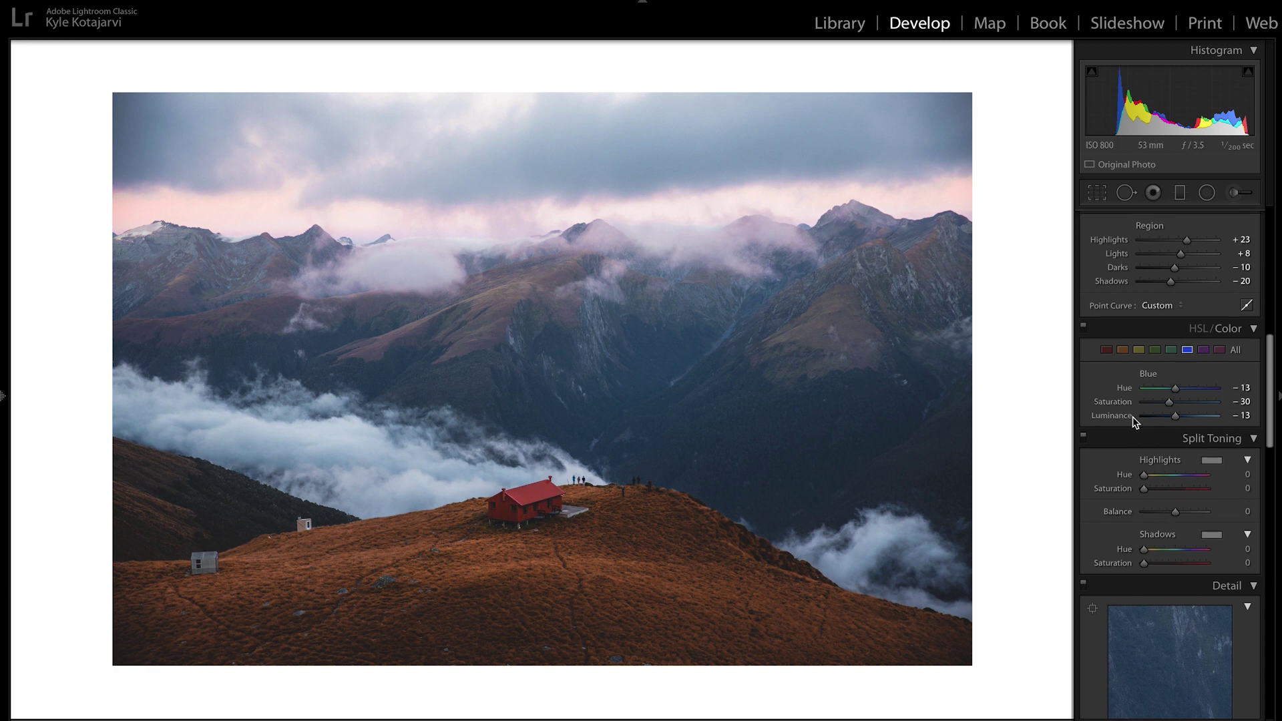
Compare the photo with and without the HSL/Color adjustments.
{"action": "scroll", "coordinate": [1132, 418], "scroll_direction": "down", "scroll_amount": 2}
{"action": "scroll", "coordinate": [1132, 416], "scroll_direction": "down", "scroll_amount": 2}
{"action": "scroll", "coordinate": [1142, 374], "scroll_direction": "up", "scroll_amount": 3}
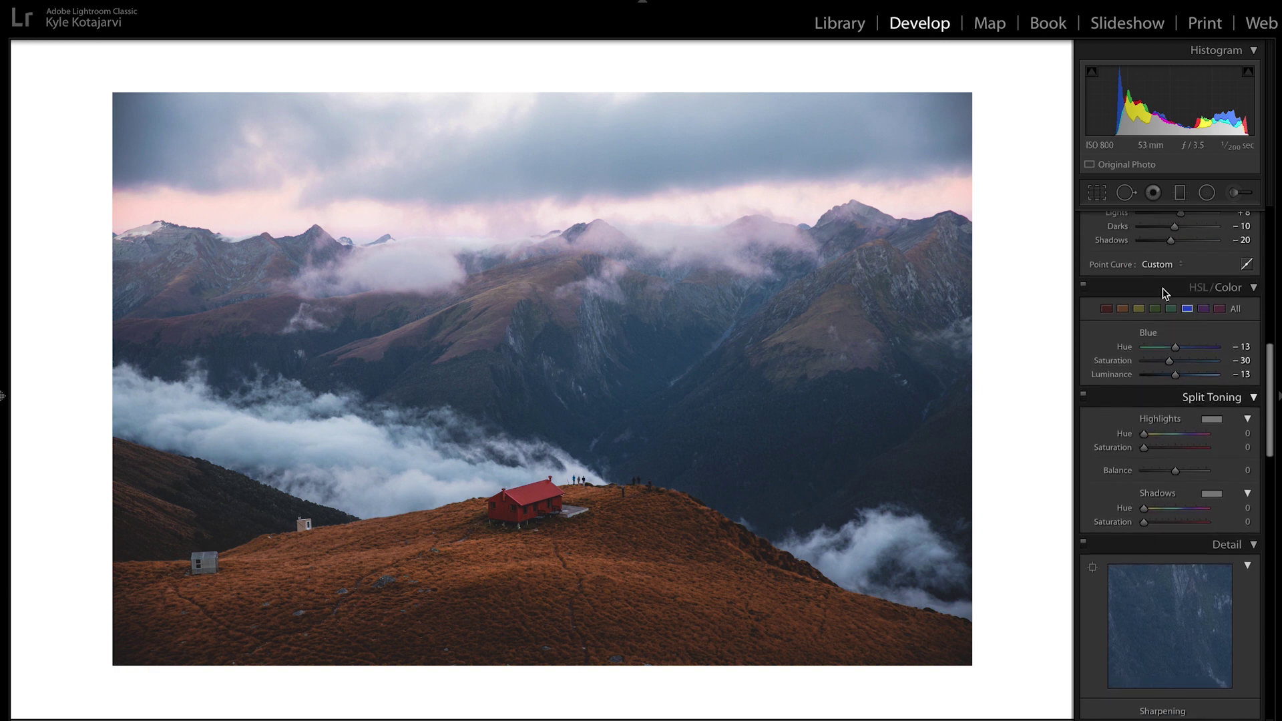
{"action": "left_click", "coordinate": [1083, 287]}
{"action": "left_click", "coordinate": [1083, 288]}
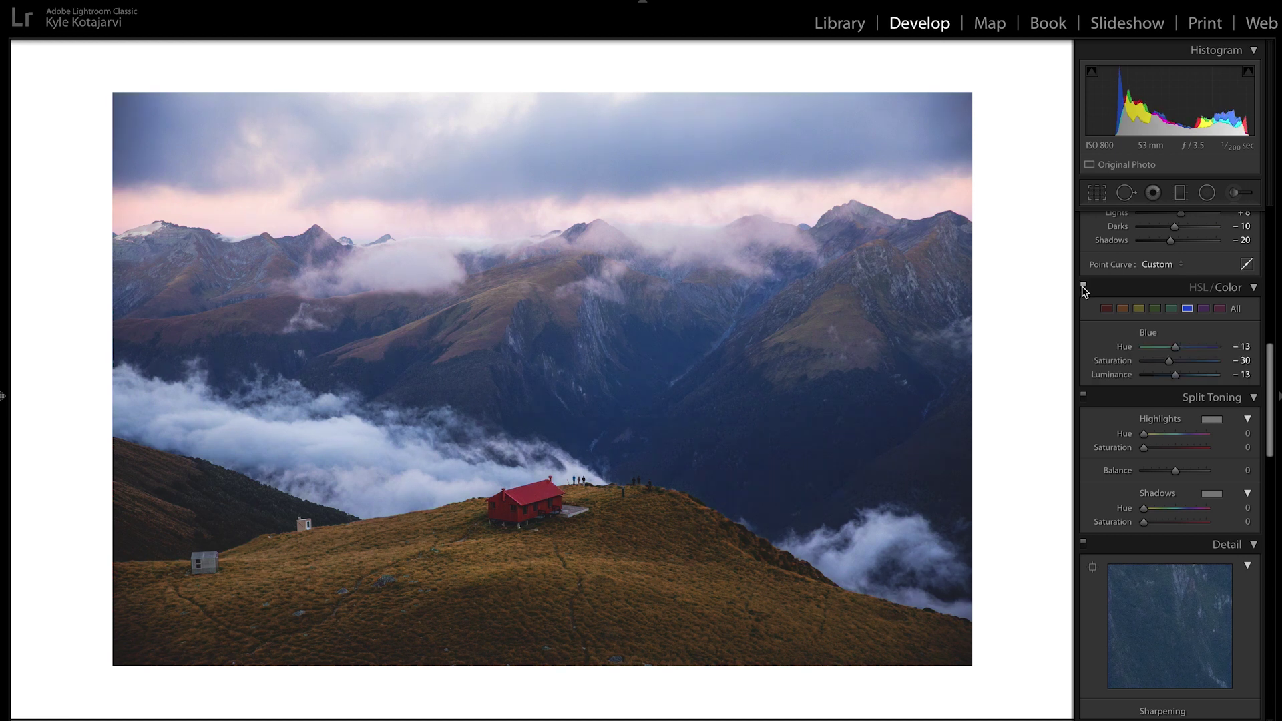
{"action": "left_click", "coordinate": [1083, 287]}
{"action": "left_click", "coordinate": [1083, 287]}
Split-tone the Highlights with hue 211 and saturation 10, and the Shadows with hue 48 and saturation 12.
{"action": "scroll", "coordinate": [1212, 342], "scroll_direction": "down", "scroll_amount": 2}
{"action": "left_click", "coordinate": [1210, 337]}
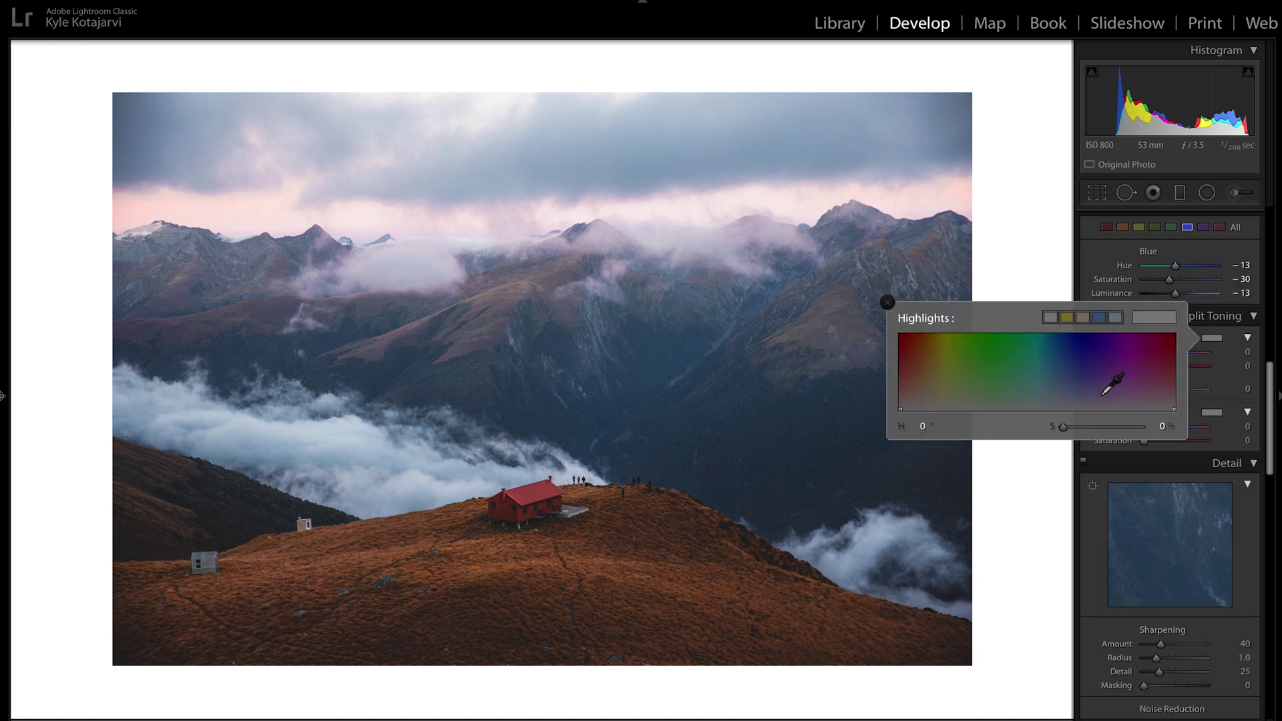
{"action": "left_click_drag", "start_coordinate": [1067, 403], "coordinate": [1059, 402]}
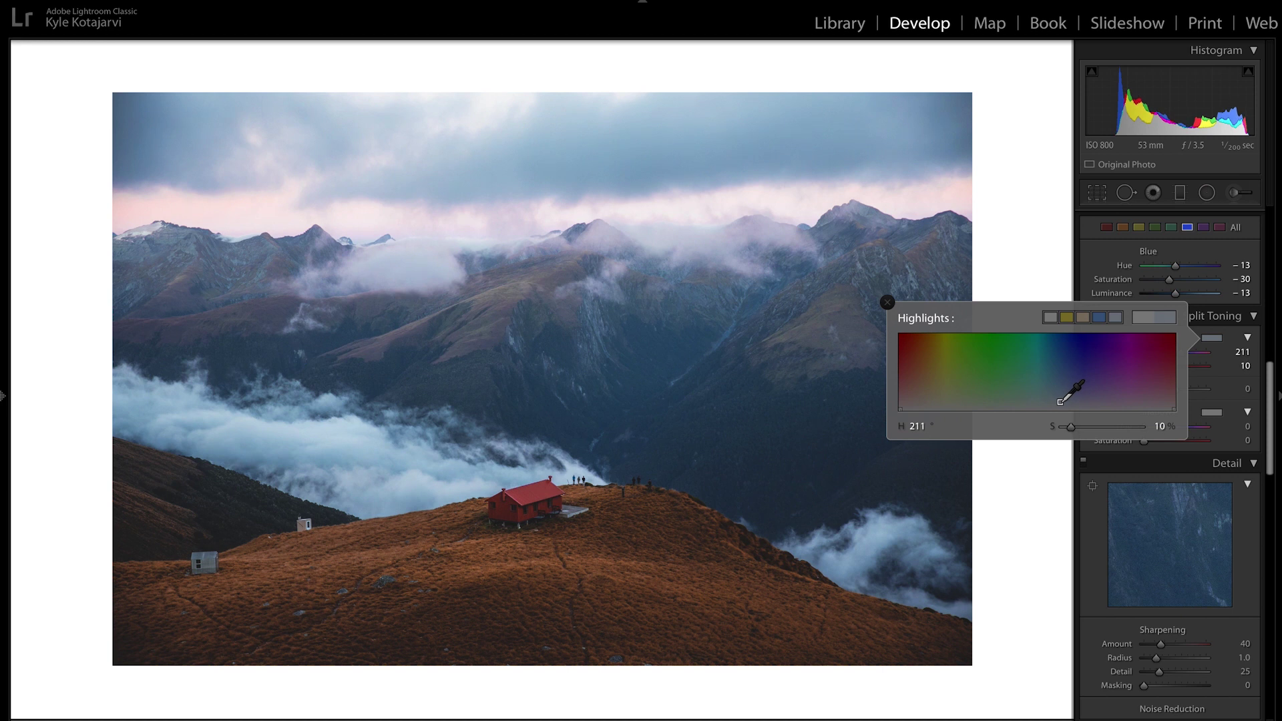
{"action": "left_click", "coordinate": [1213, 412]}
{"action": "left_click_drag", "start_coordinate": [935, 480], "coordinate": [935, 475]}
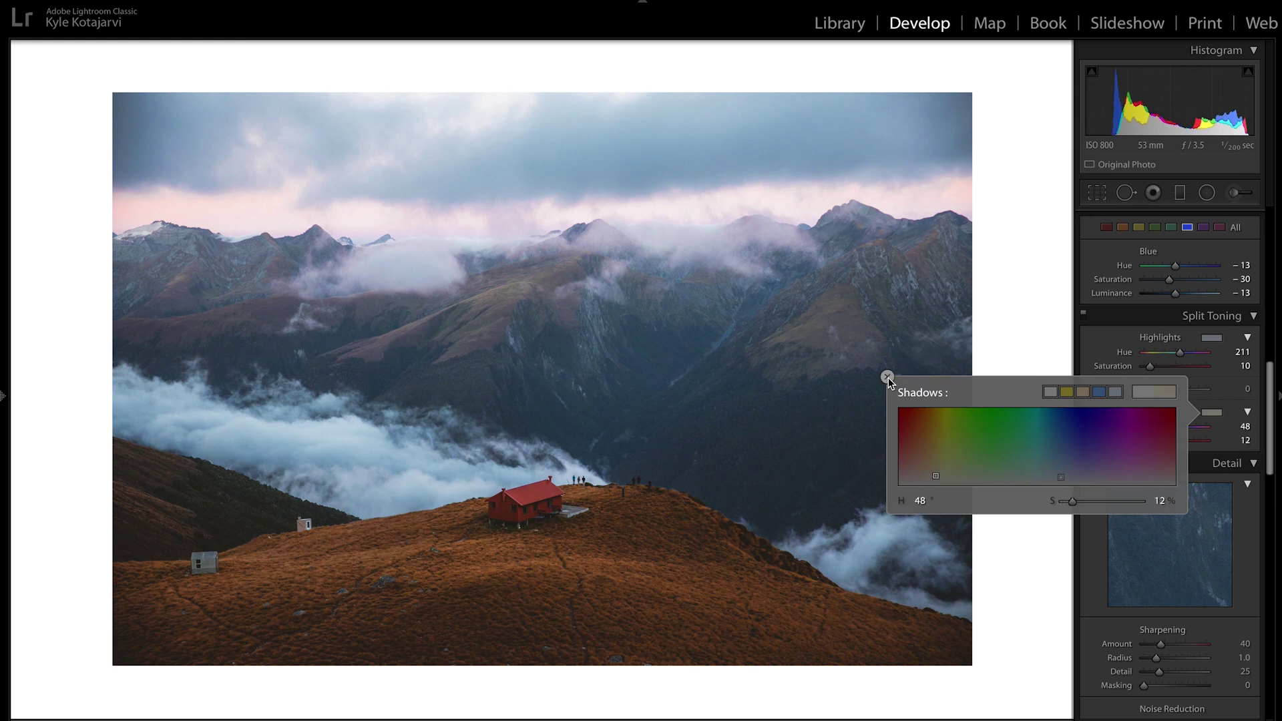
{"action": "left_click", "coordinate": [887, 378]}
Enable lens profile corrections, and set the Calibration Shadows Tint to -6 and Red Primary Hue to +25.
{"action": "scroll", "coordinate": [1142, 406], "scroll_direction": "down", "scroll_amount": 6}
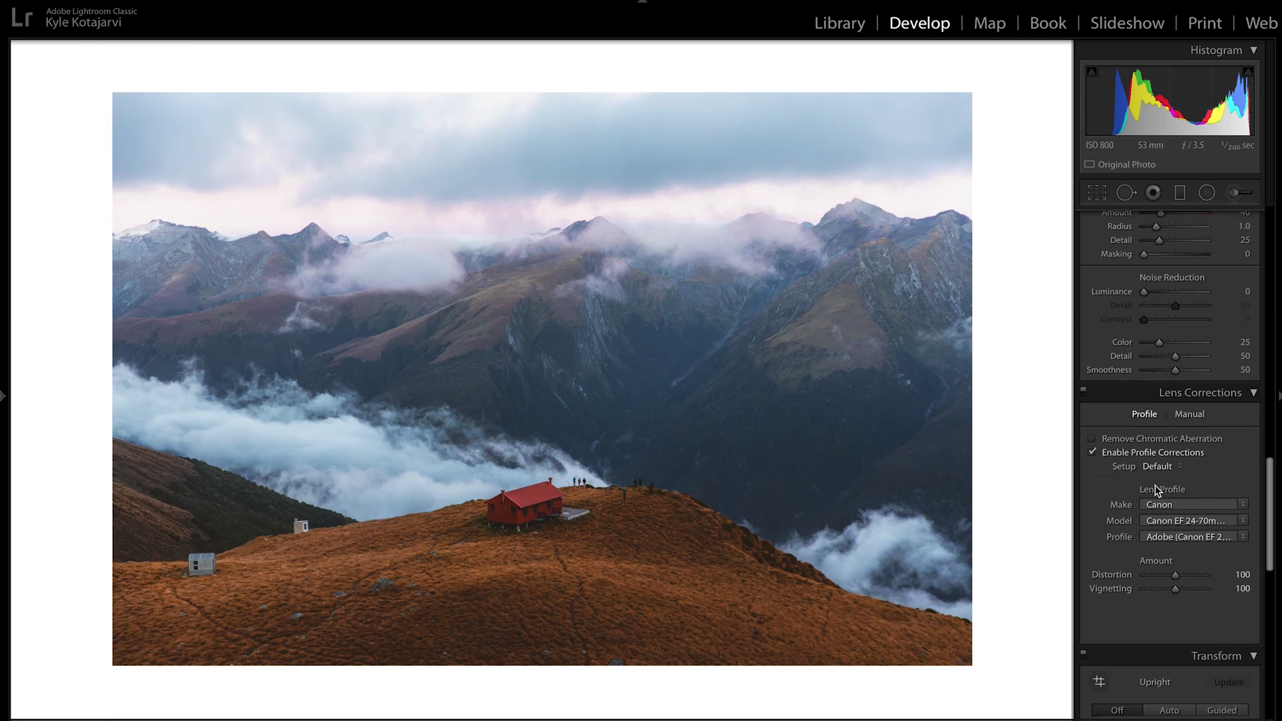
{"action": "scroll", "coordinate": [1145, 518], "scroll_direction": "down", "scroll_amount": 10}
{"action": "scroll", "coordinate": [1148, 539], "scroll_direction": "down", "scroll_amount": 4}
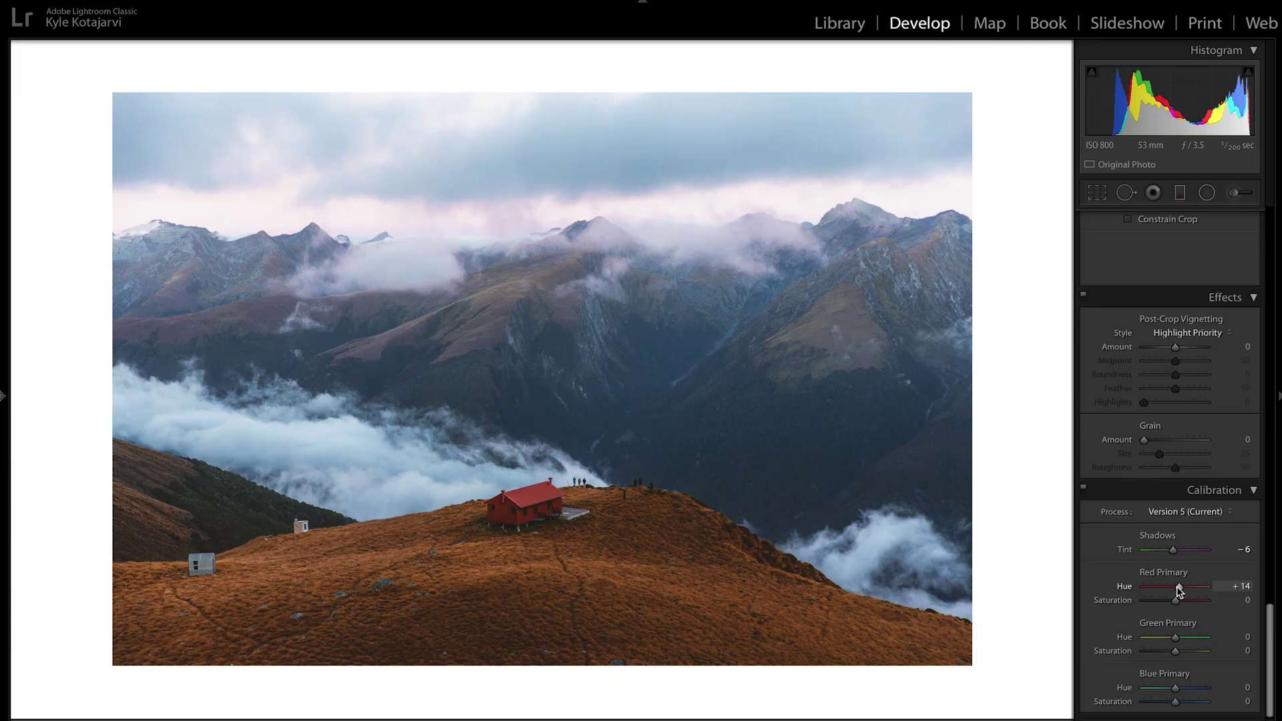
{"action": "left_click_drag", "start_coordinate": [1177, 587], "coordinate": [1181, 588]}
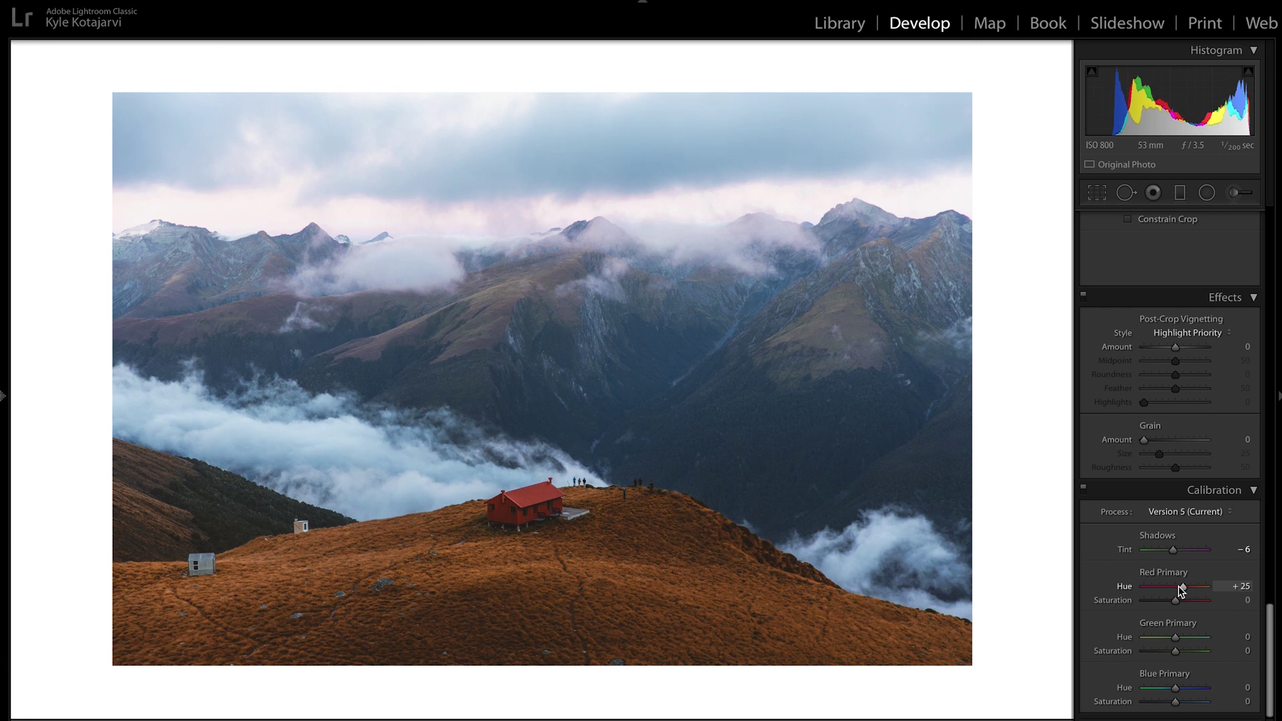
Set the Calibration Green Primary to Hue +38 and Saturation +2, and the Blue Primary to Hue -14 and Saturation -10.
{"action": "mouse_move", "coordinate": [1180, 637]}
{"action": "left_mouse_down"}
{"action": "mouse_move", "coordinate": [1158, 637]}
{"action": "mouse_move", "coordinate": [1187, 638]}
{"action": "left_mouse_up"}
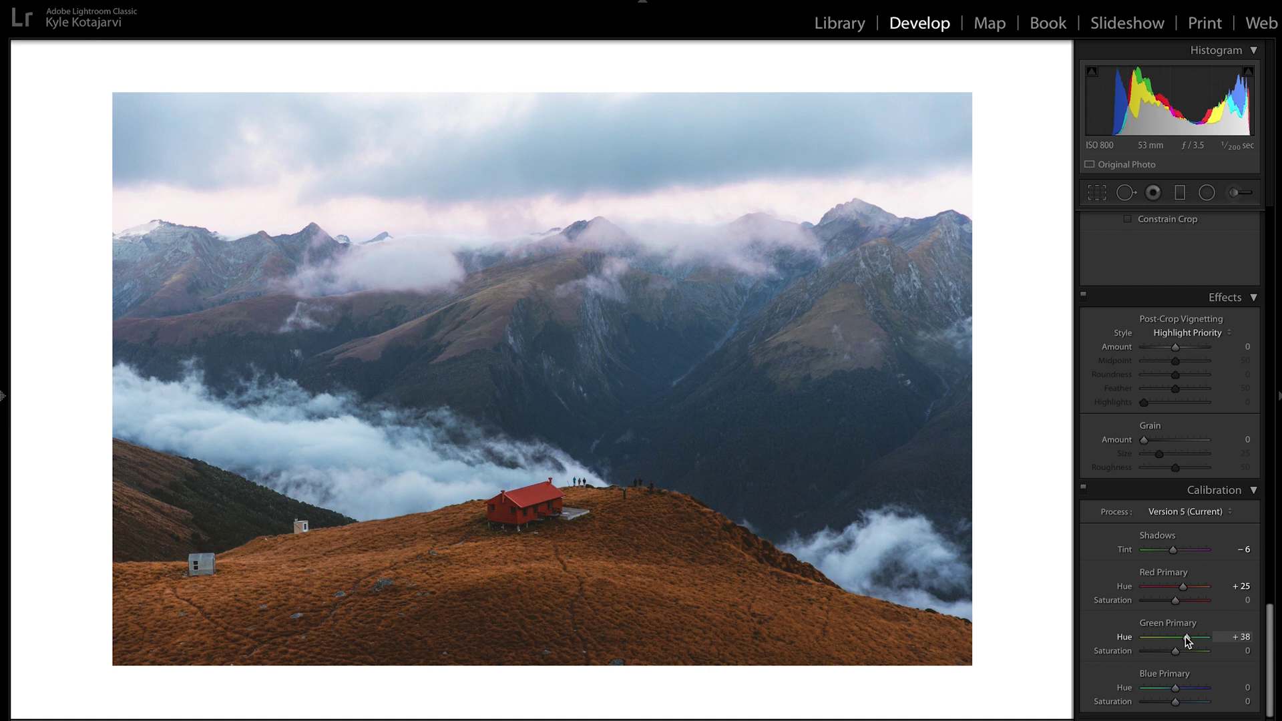
{"action": "mouse_move", "coordinate": [1169, 653]}
{"action": "left_mouse_down"}
{"action": "mouse_move", "coordinate": [1141, 654]}
{"action": "mouse_move", "coordinate": [1176, 654]}
{"action": "left_mouse_up"}
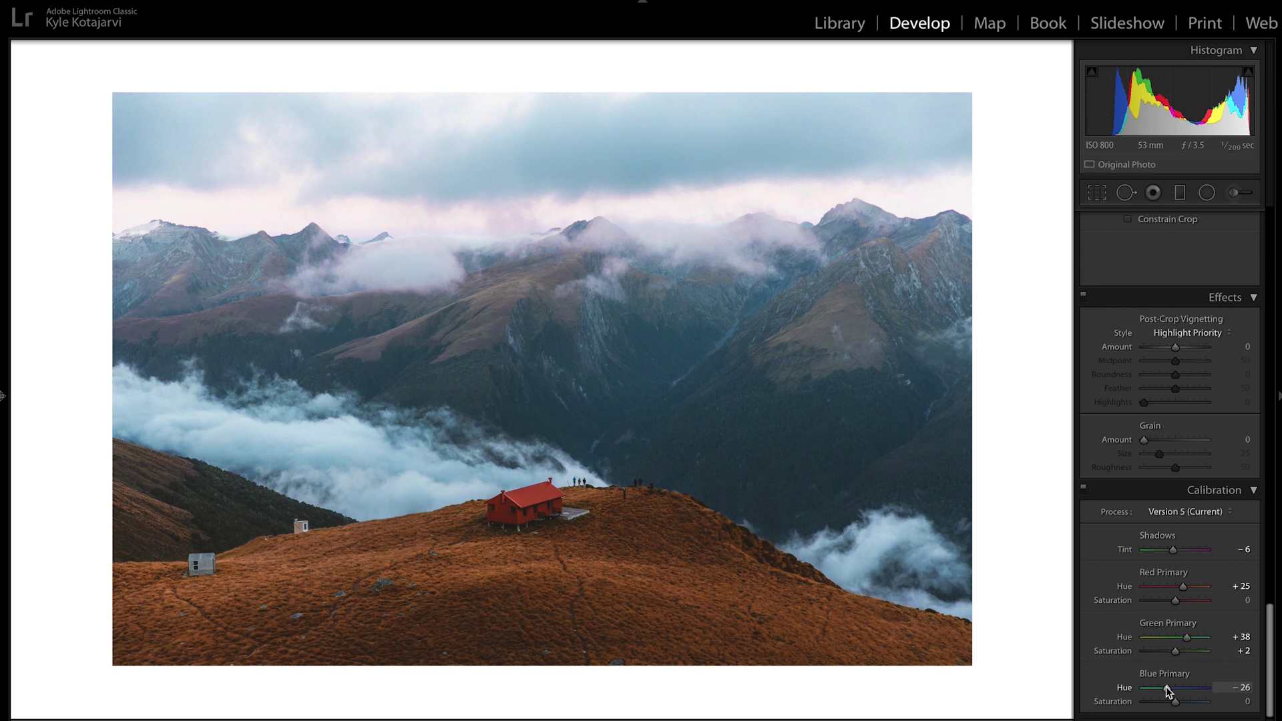
{"action": "left_click_drag", "start_coordinate": [1167, 689], "coordinate": [1170, 689]}
{"action": "left_click_drag", "start_coordinate": [1173, 702], "coordinate": [1172, 702]}
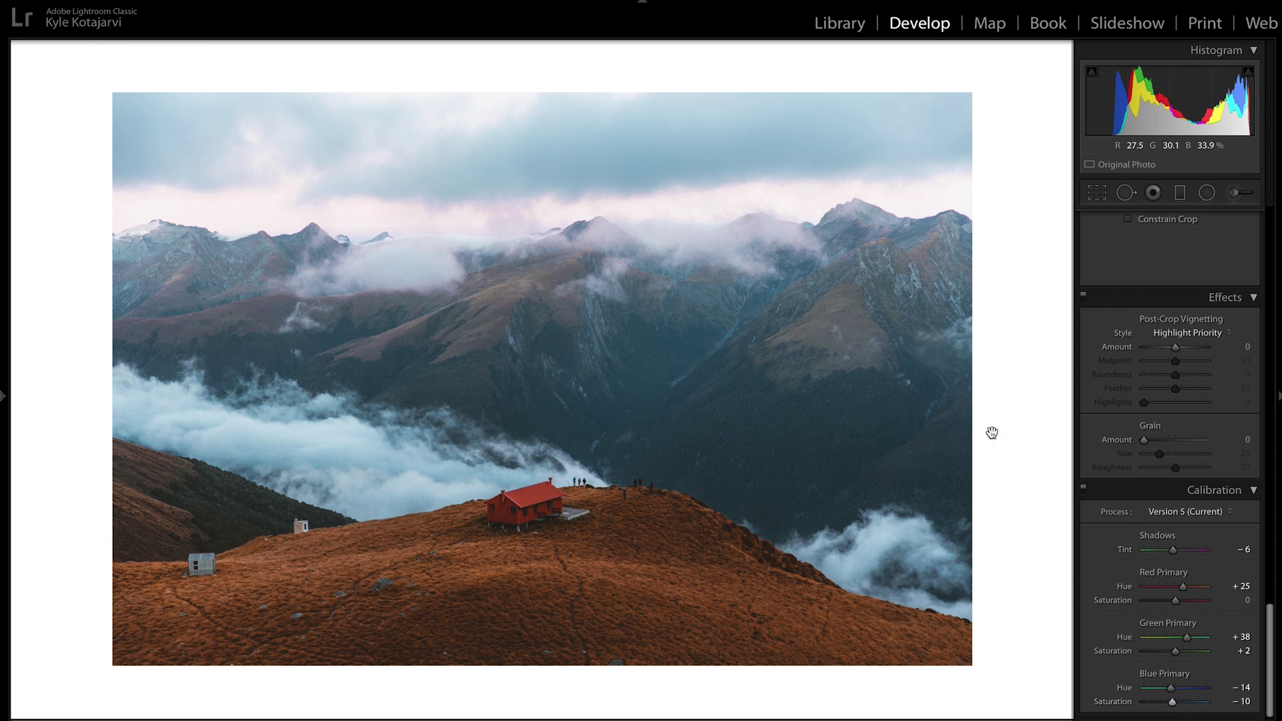
Review the red HSL/Color values and shift the Yellow Hue further toward orange.
{"action": "scroll", "coordinate": [1101, 437], "scroll_direction": "up", "scroll_amount": 15}
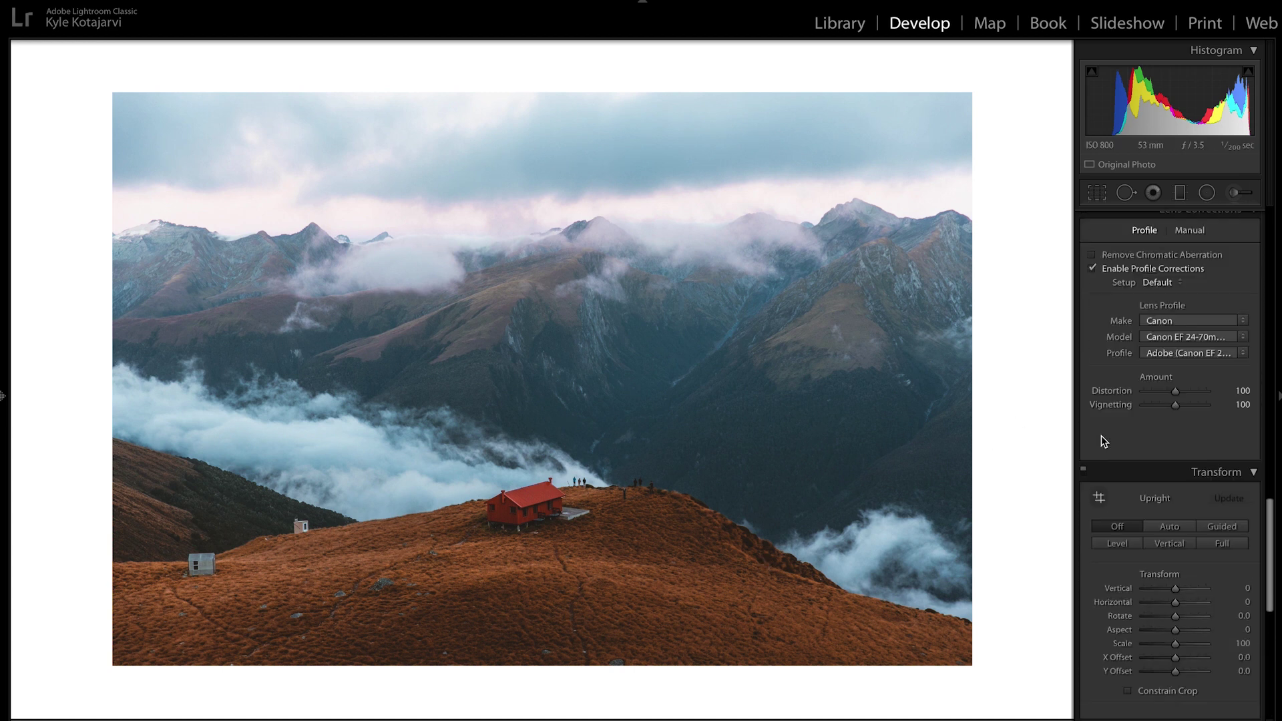
{"action": "scroll", "coordinate": [1100, 435], "scroll_direction": "up", "scroll_amount": 3}
{"action": "left_click", "coordinate": [1106, 417]}
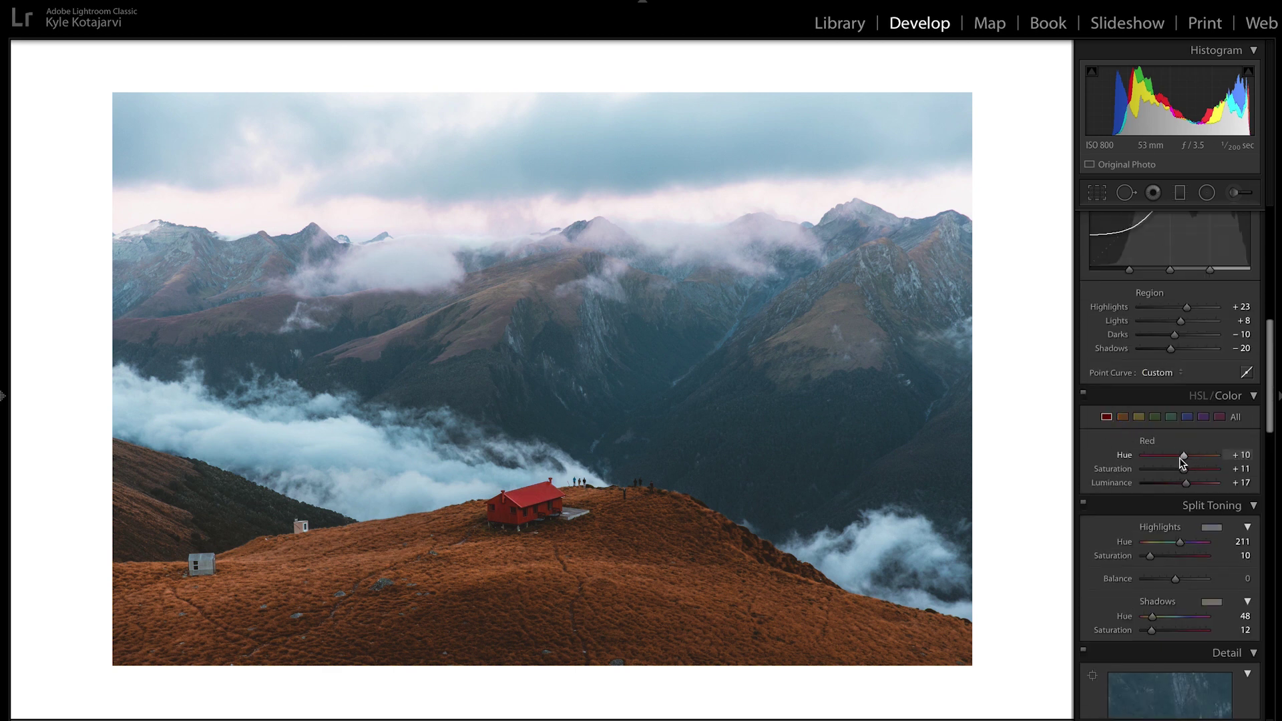
{"action": "left_click", "coordinate": [1138, 417]}
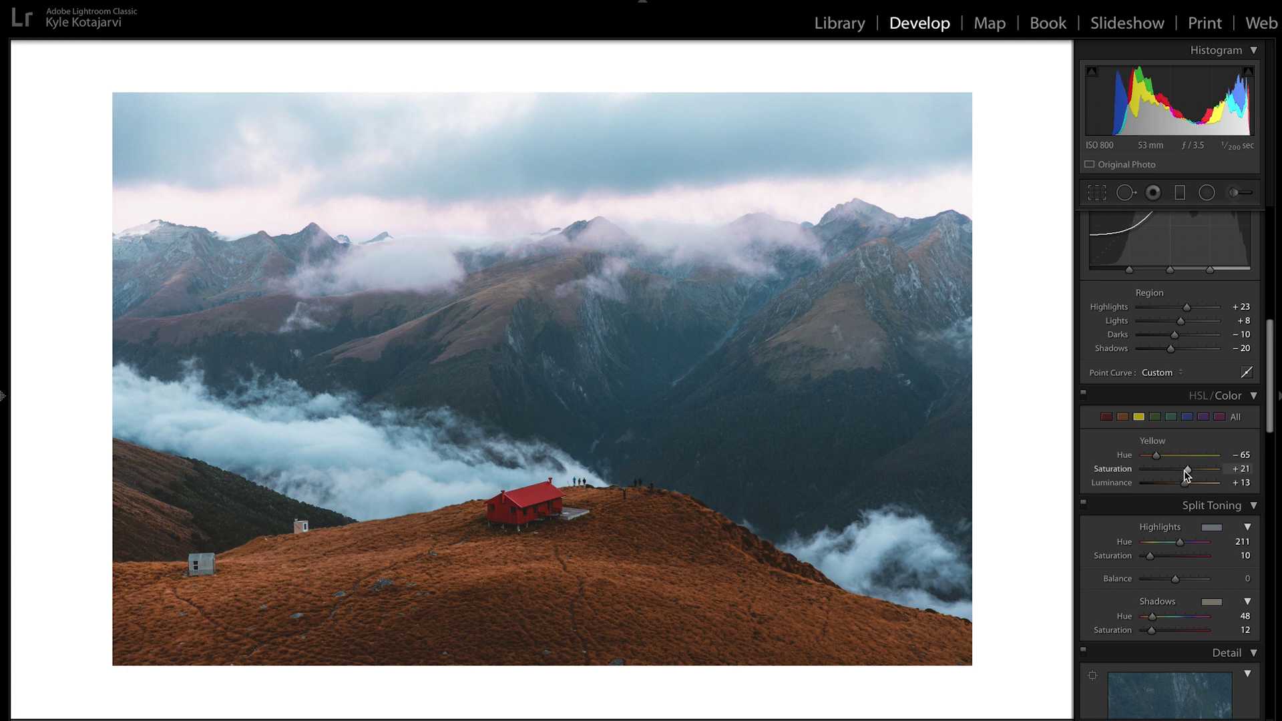
{"action": "left_click_drag", "start_coordinate": [1160, 456], "coordinate": [1154, 456]}
Set the Magenta Saturation to -73 and compare the photo with and without the HSL/Color adjustments.
{"action": "left_click", "coordinate": [1187, 417]}
{"action": "left_click", "coordinate": [1203, 418]}
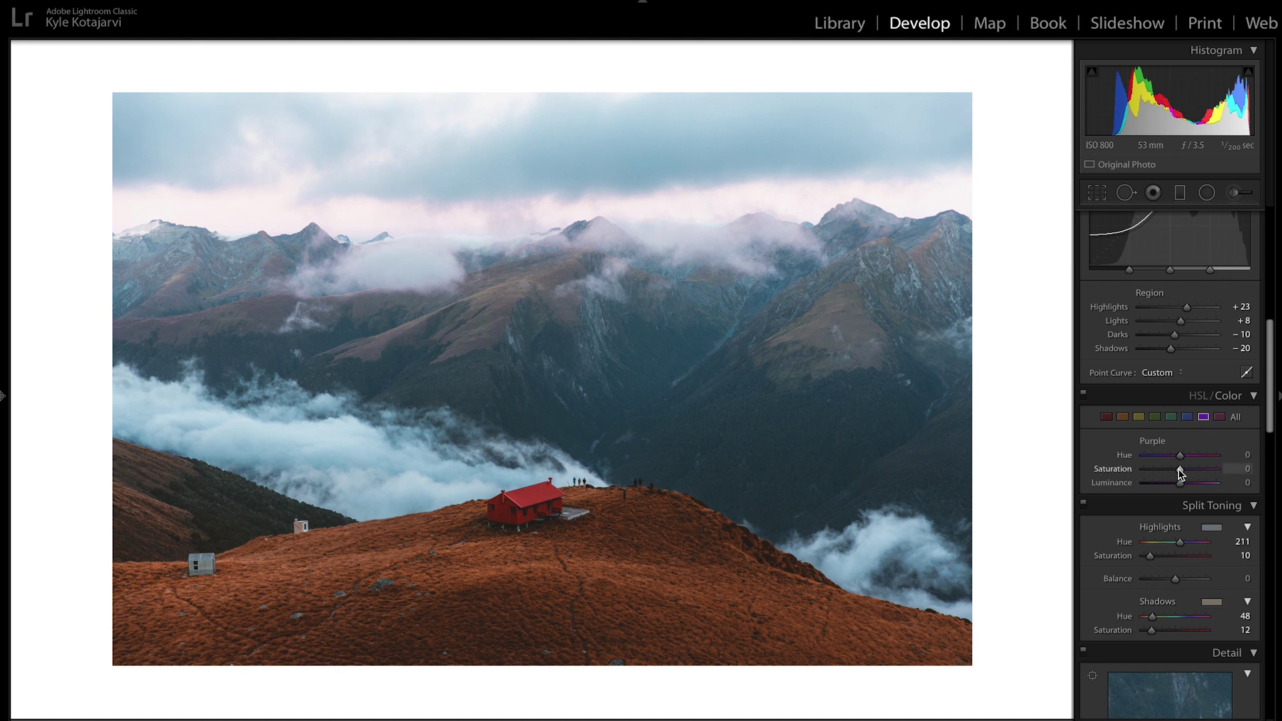
{"action": "left_click", "coordinate": [1219, 416]}
{"action": "left_click_drag", "start_coordinate": [1178, 470], "coordinate": [1151, 469]}
{"action": "left_click", "coordinate": [1083, 394]}
{"action": "left_click", "coordinate": [1083, 394]}
Fine-tune the tone curve regions by setting Lights to +15 and Darks to -9.
{"action": "scroll", "coordinate": [1170, 449], "scroll_direction": "up", "scroll_amount": 10}
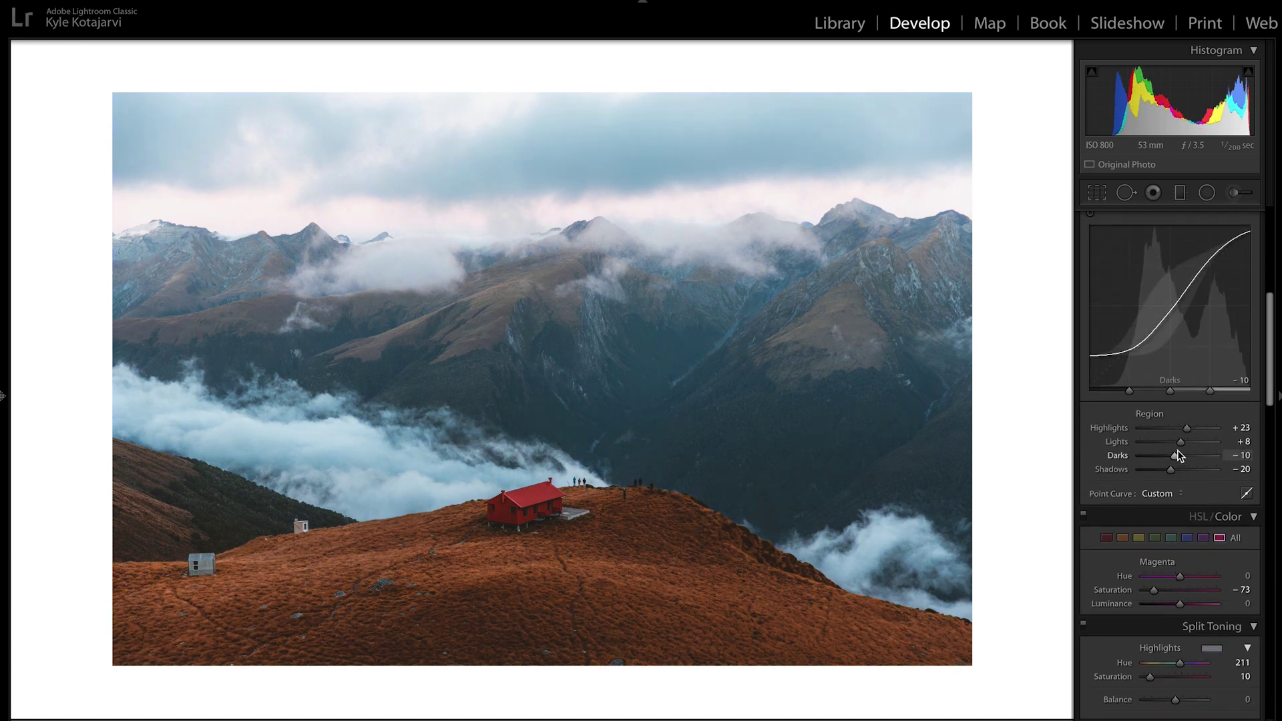
{"action": "left_click_drag", "start_coordinate": [1176, 408], "coordinate": [1179, 412]}
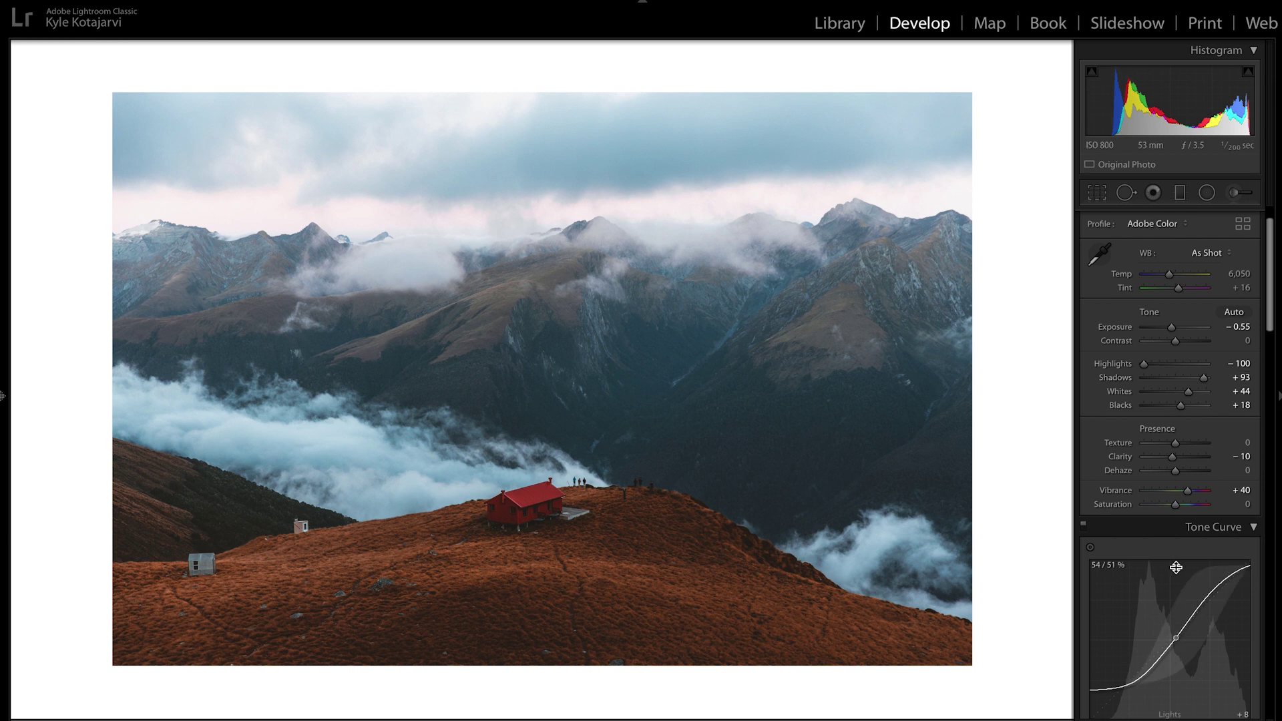
{"action": "scroll", "coordinate": [1175, 567], "scroll_direction": "down", "scroll_amount": 4}
{"action": "left_click_drag", "start_coordinate": [1173, 635], "coordinate": [1183, 618]}
{"action": "scroll", "coordinate": [1156, 420], "scroll_direction": "up", "scroll_amount": 2}
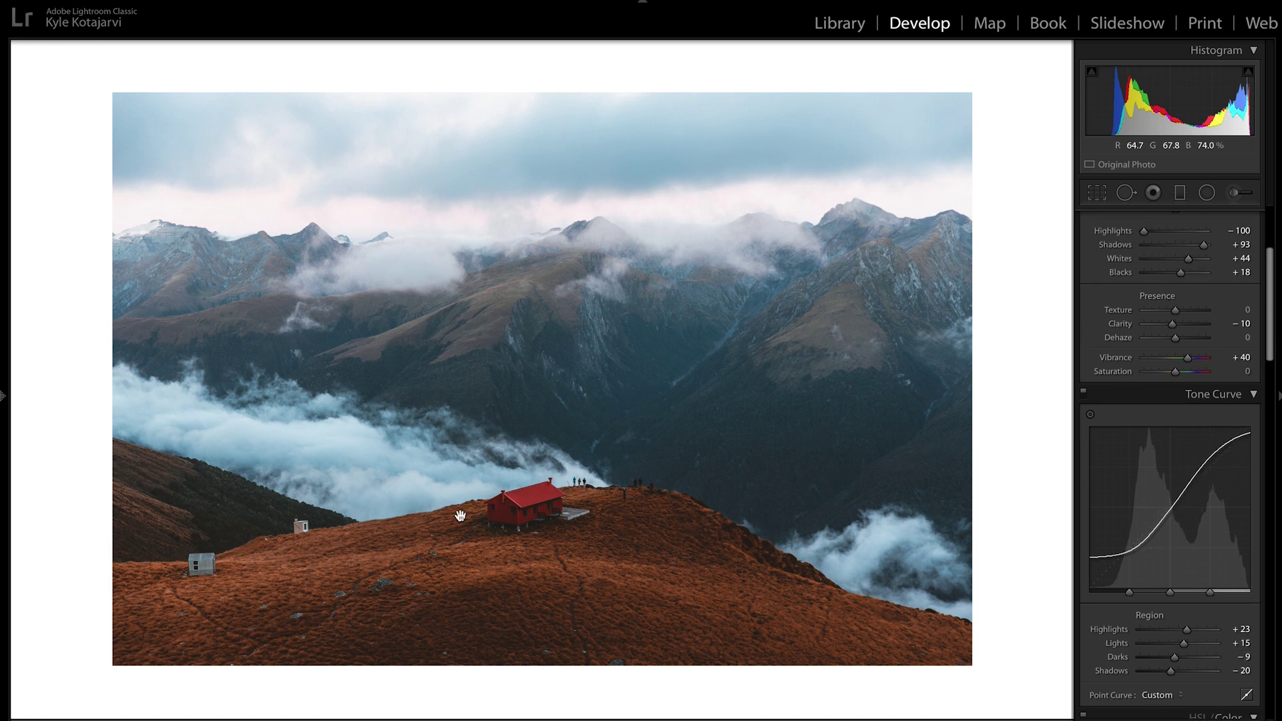
Add a large Burn (Darken) radial filter centred on the red hut, with Exposure -0.30 and Feather 100, darkening the area outside it.
{"action": "left_click", "coordinate": [1207, 192]}
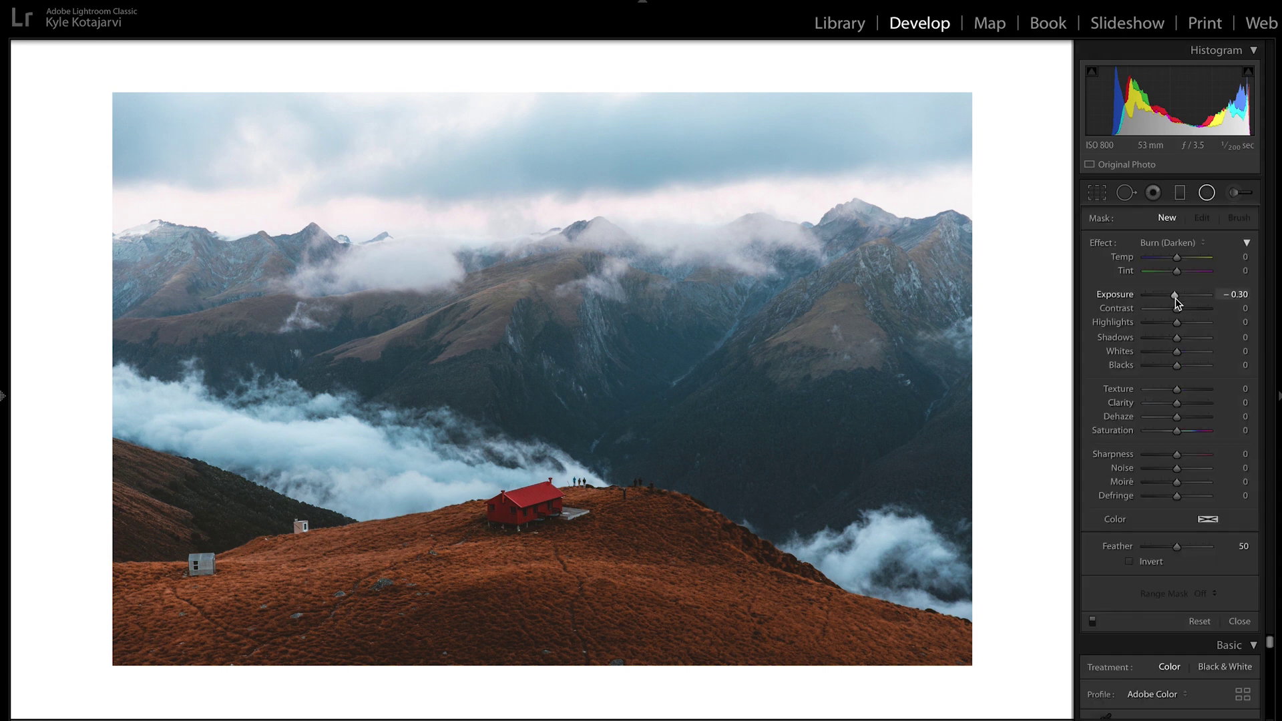
{"action": "left_click_drag", "start_coordinate": [1175, 548], "coordinate": [1222, 549]}
{"action": "left_click_drag", "start_coordinate": [478, 419], "coordinate": [646, 604]}
{"action": "left_click_drag", "start_coordinate": [478, 423], "coordinate": [539, 496]}
{"action": "left_click_drag", "start_coordinate": [702, 493], "coordinate": [752, 494]}
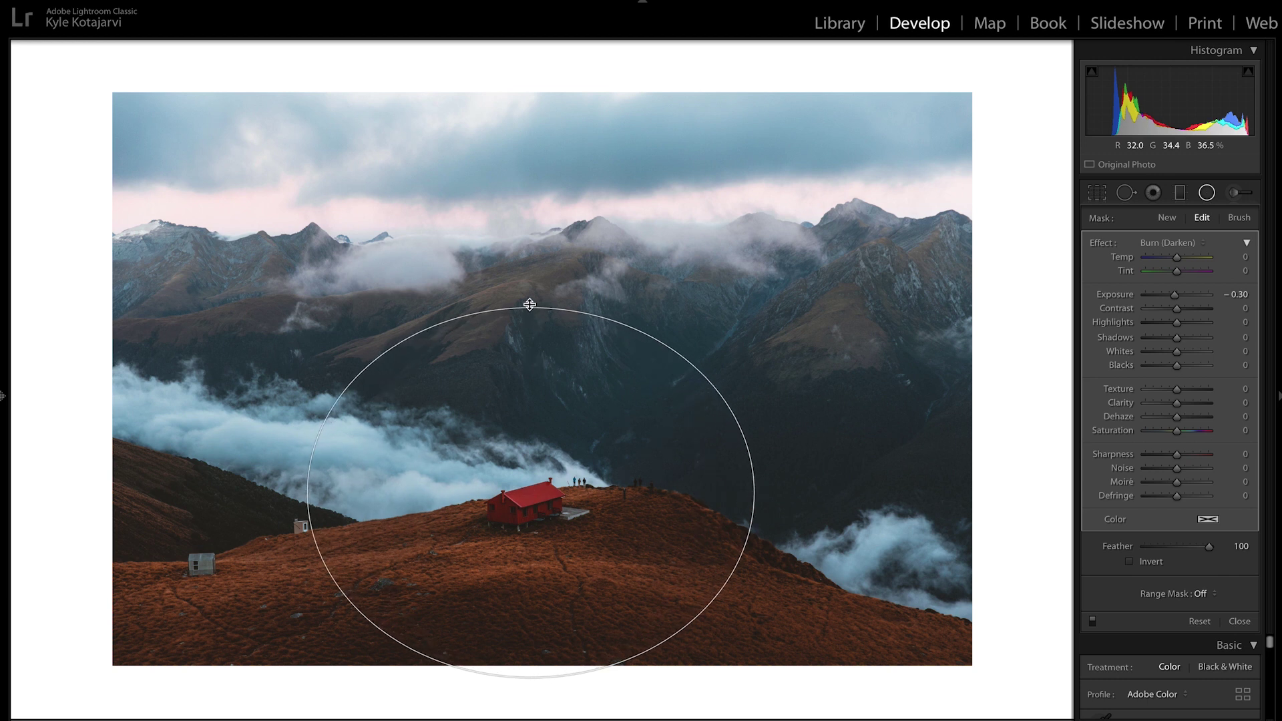
{"action": "left_click_drag", "start_coordinate": [530, 307], "coordinate": [529, 296]}
{"action": "left_click_drag", "start_coordinate": [531, 493], "coordinate": [534, 497]}
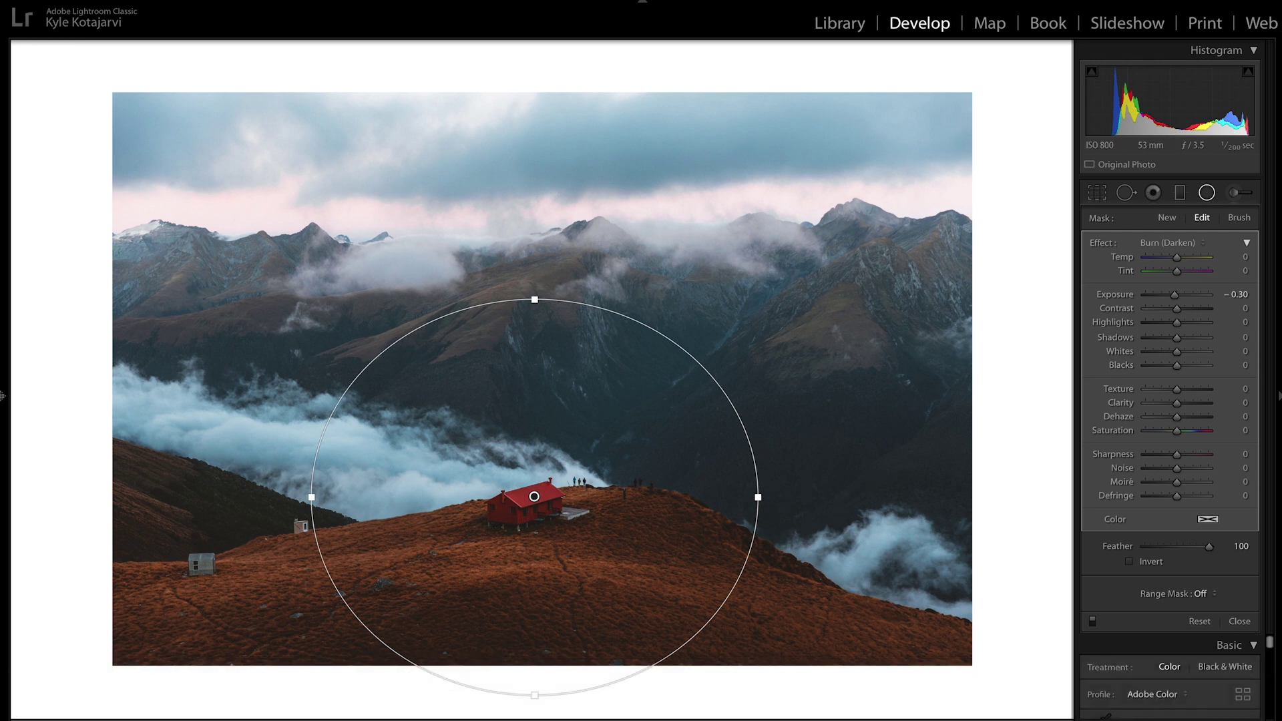
Check the radial filter's mask overlay, and set its Feather to 69, Blacks to -16 and Exposure to -0.16.
{"action": "key", "text": "o"}
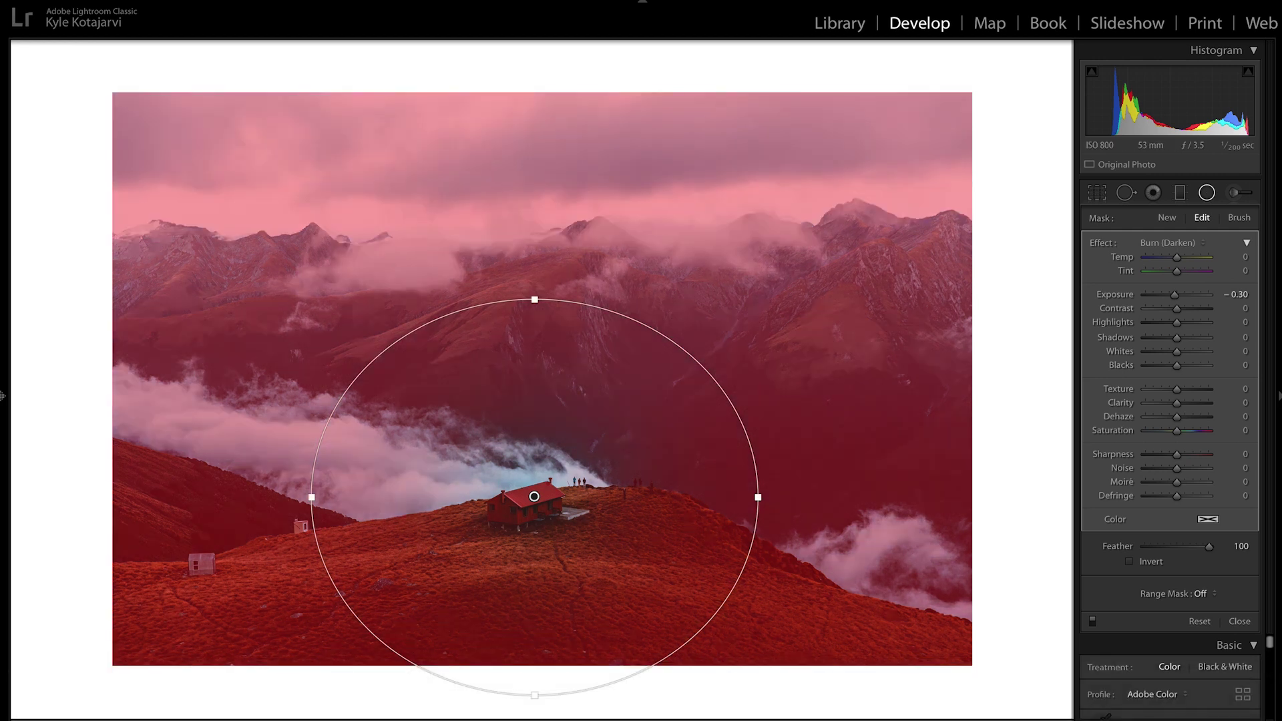
{"action": "key", "text": "o"}
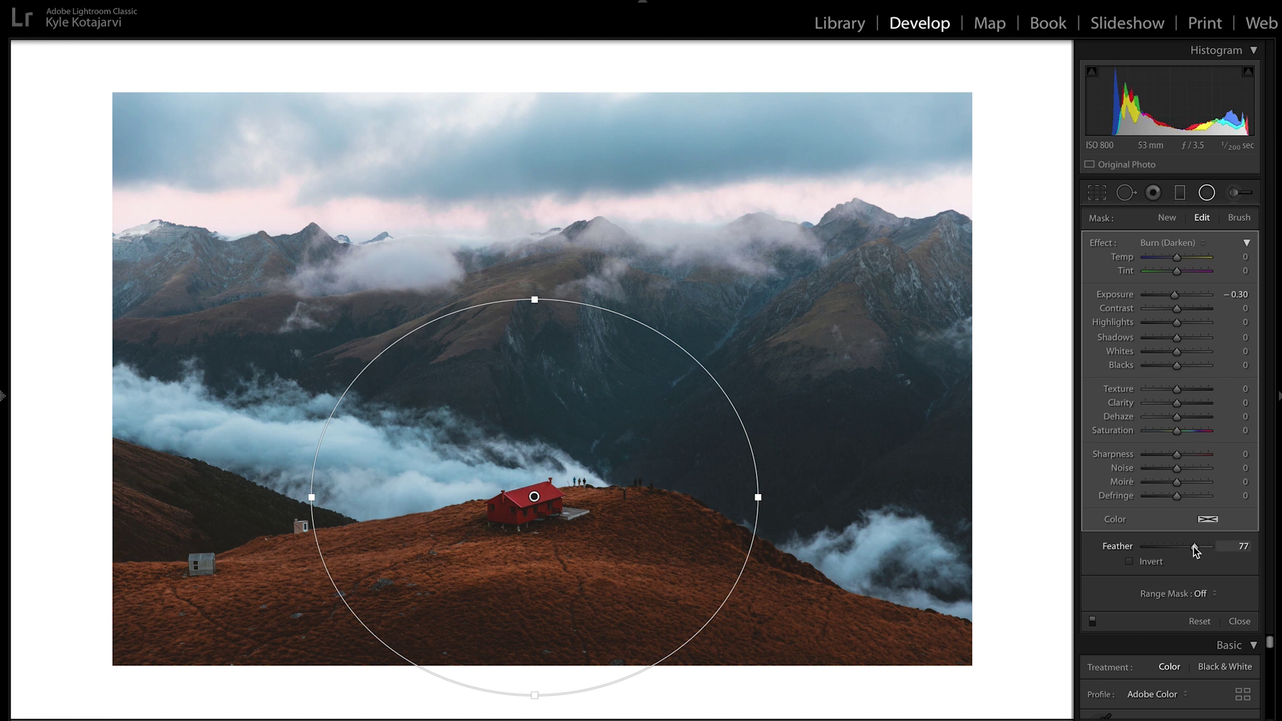
{"action": "left_click_drag", "start_coordinate": [1191, 547], "coordinate": [1187, 544]}
{"action": "left_click_drag", "start_coordinate": [1171, 364], "coordinate": [1167, 363]}
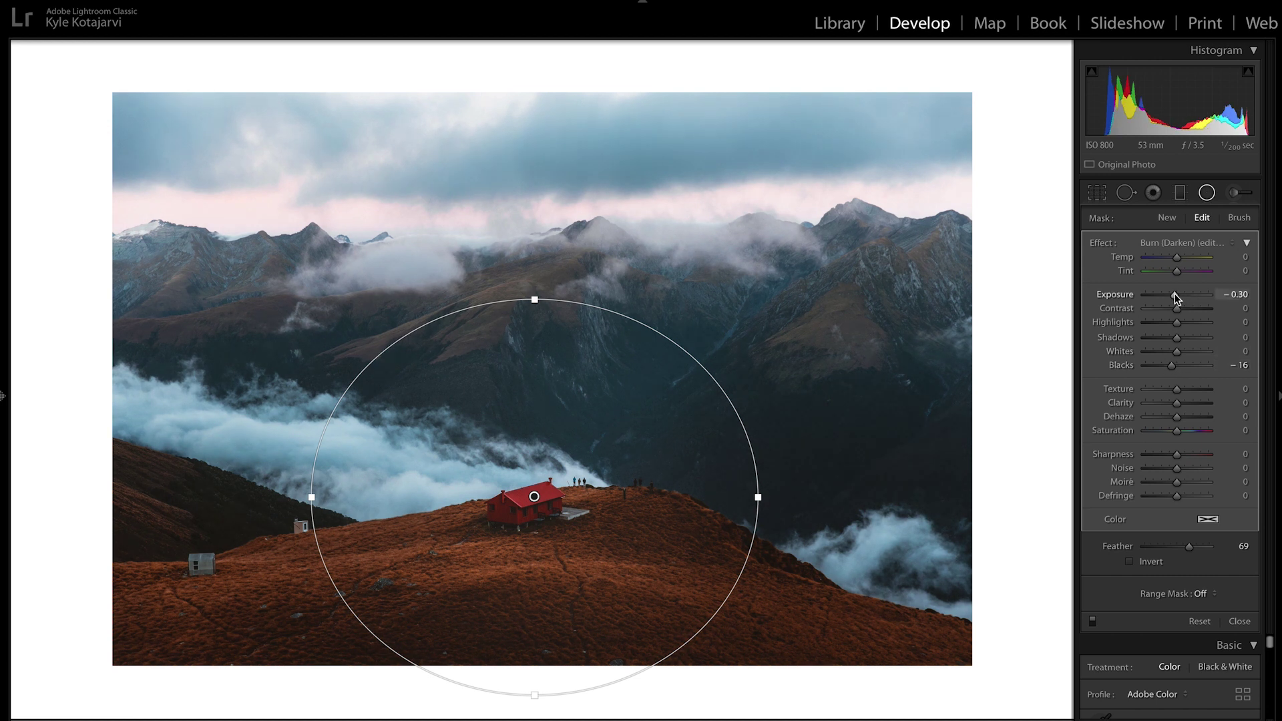
{"action": "left_click_drag", "start_coordinate": [1175, 294], "coordinate": [1176, 294]}
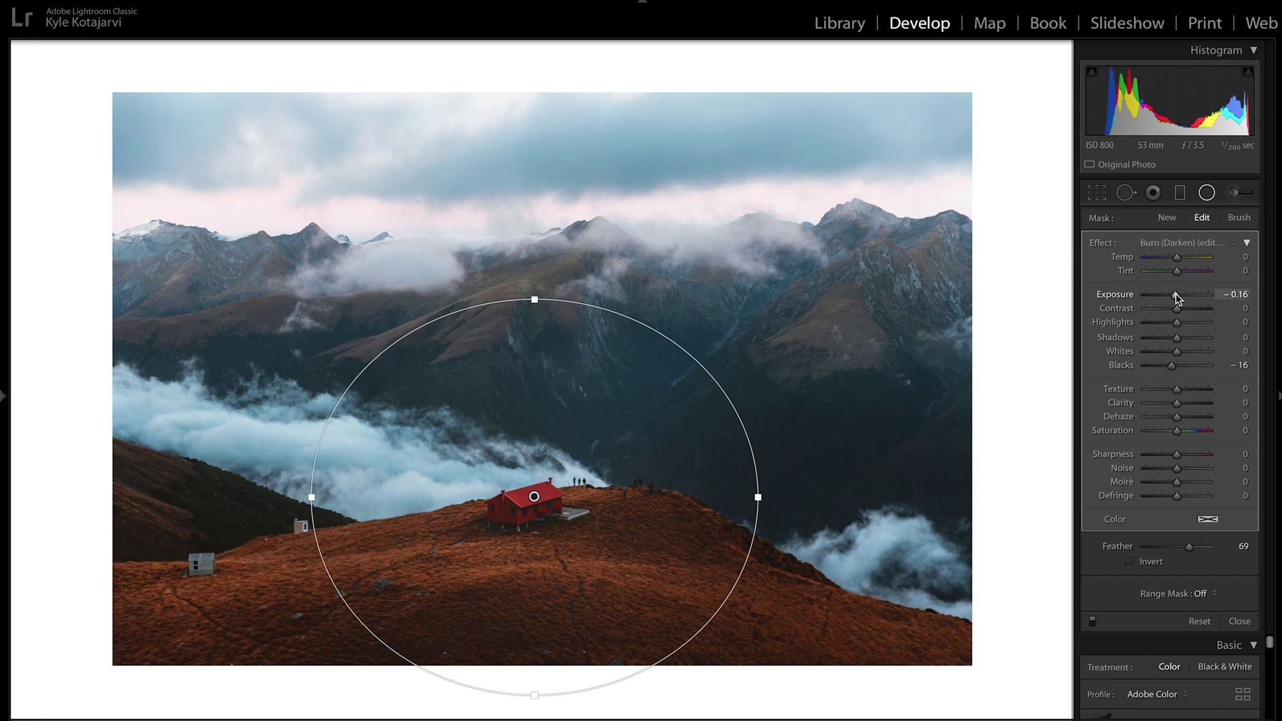
{"action": "left_click", "coordinate": [1205, 196]}
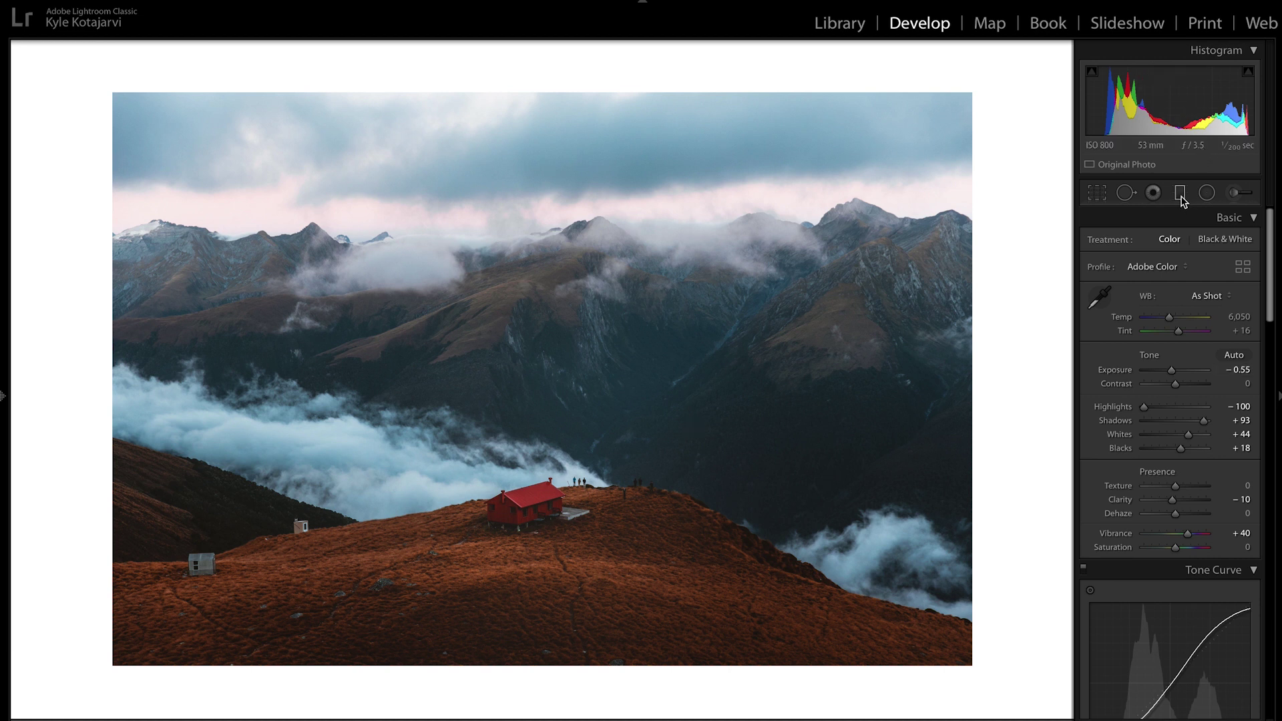
Add a Burn (Darken) graduated filter from the sky down to the mid-mountains, with Exposure -0.30 and Clarity 35.
{"action": "left_click", "coordinate": [1180, 194]}
{"action": "left_click_drag", "start_coordinate": [606, 157], "coordinate": [609, 371]}
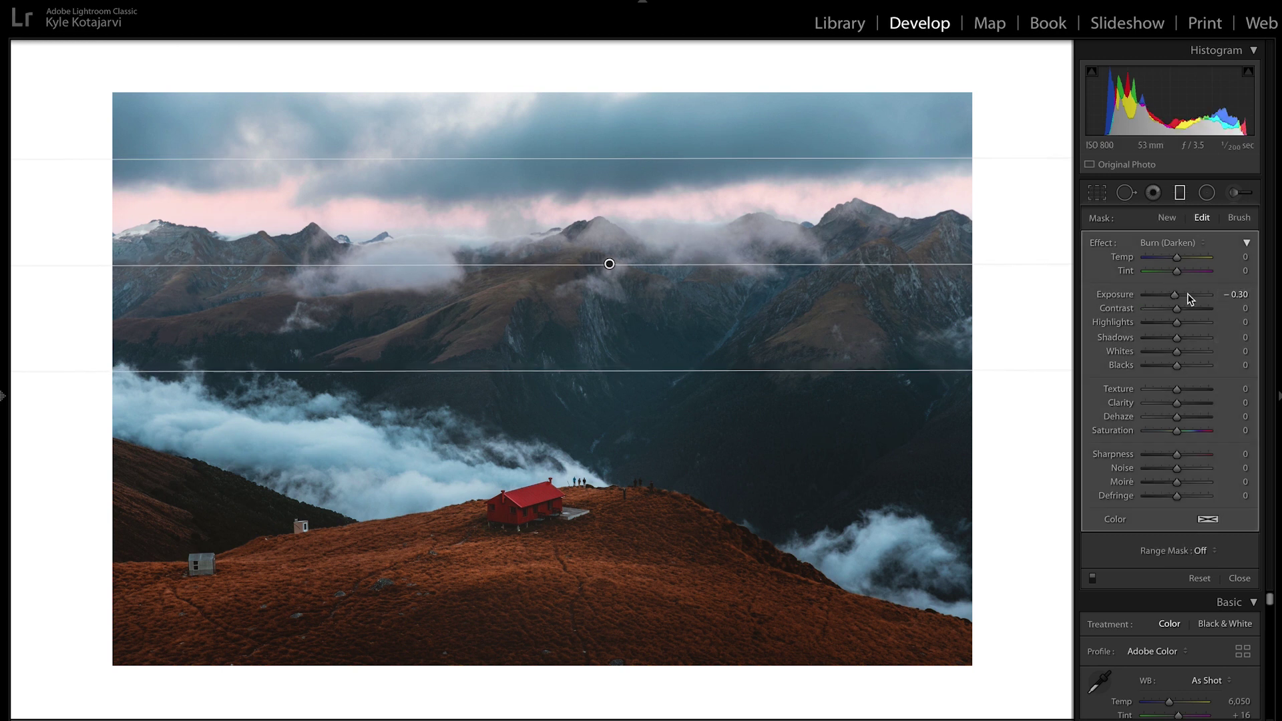
{"action": "left_click_drag", "start_coordinate": [1177, 403], "coordinate": [1188, 402]}
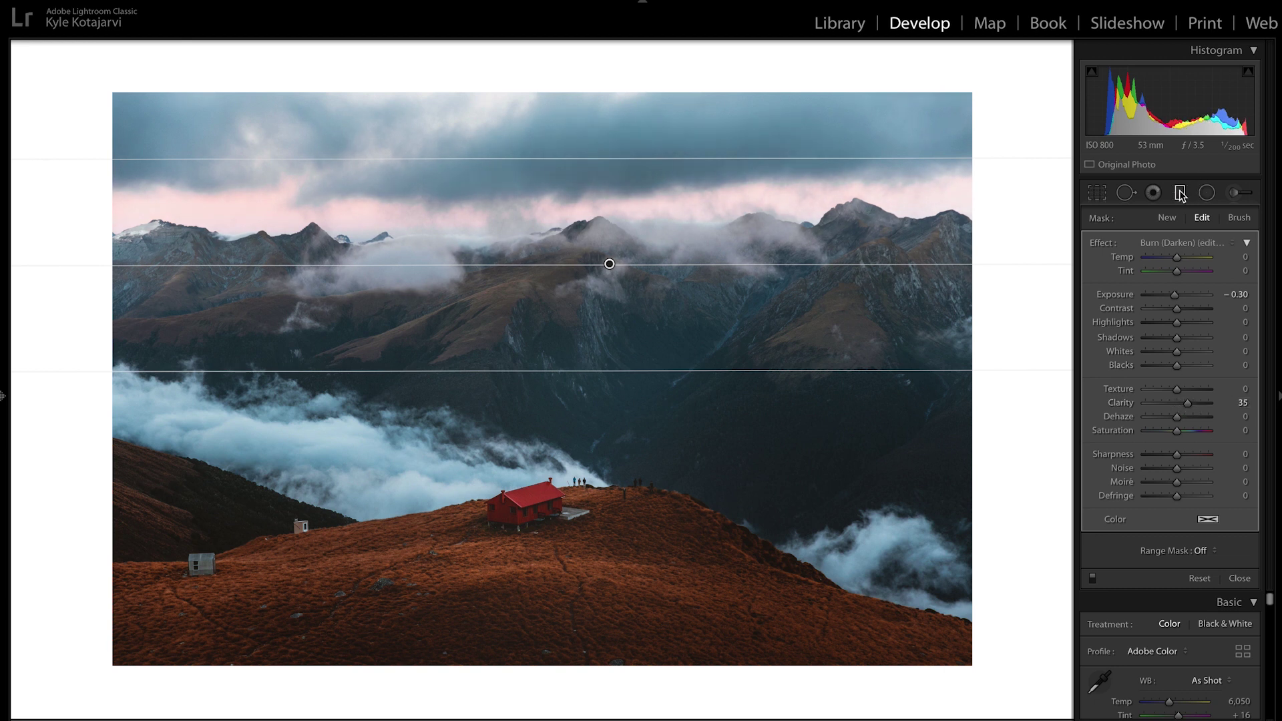
Compare the photo with and without the graduated filter, and with and without the radial filter.
{"action": "left_click", "coordinate": [1092, 578]}
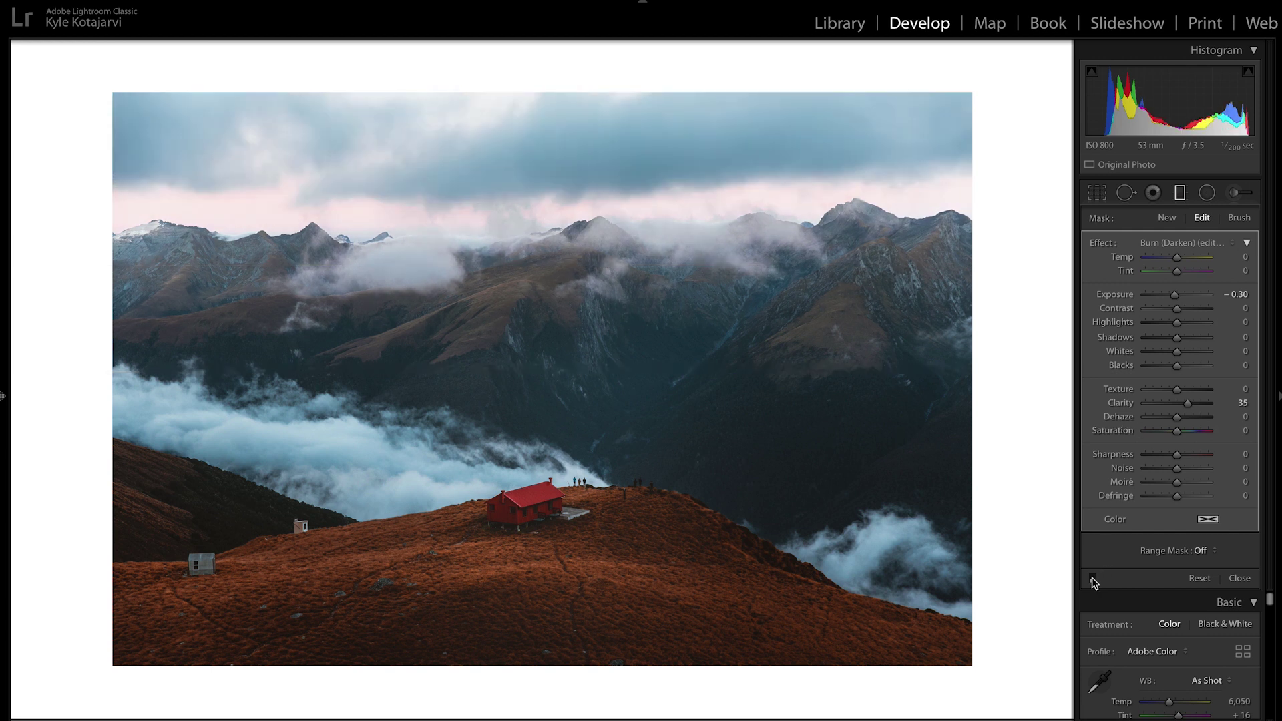
{"action": "left_click", "coordinate": [1092, 578]}
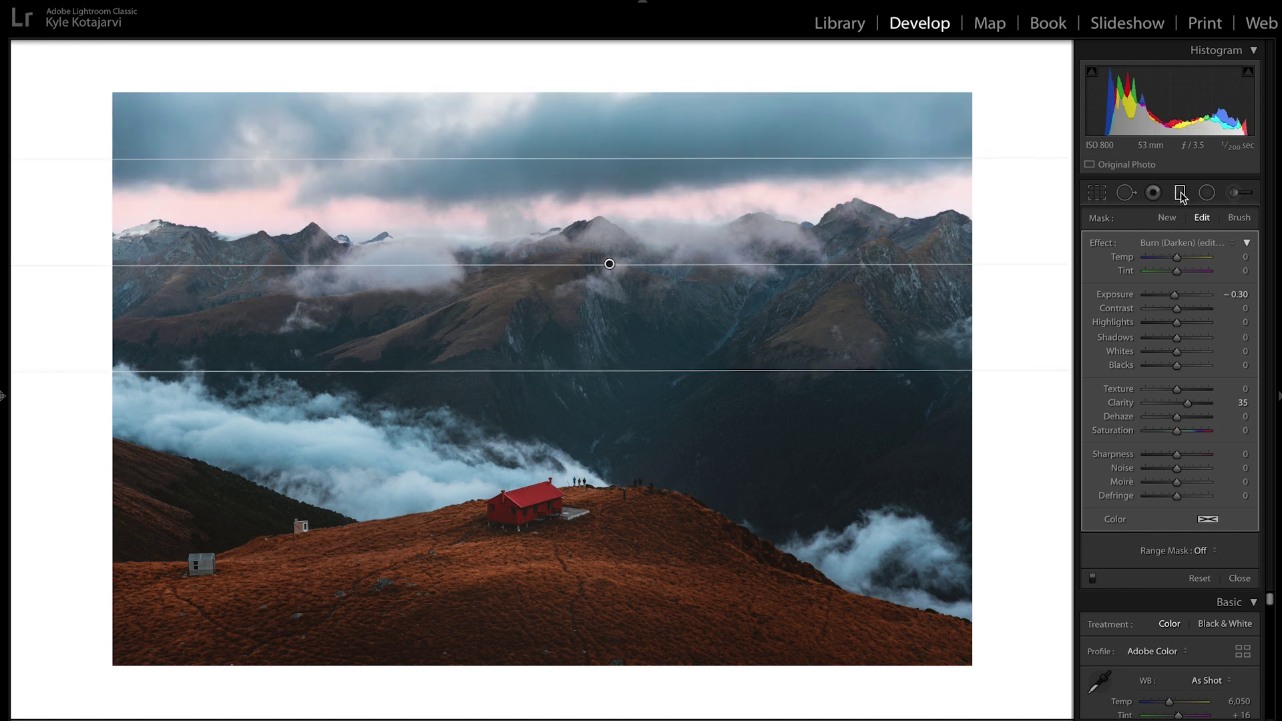
{"action": "left_click", "coordinate": [1180, 194]}
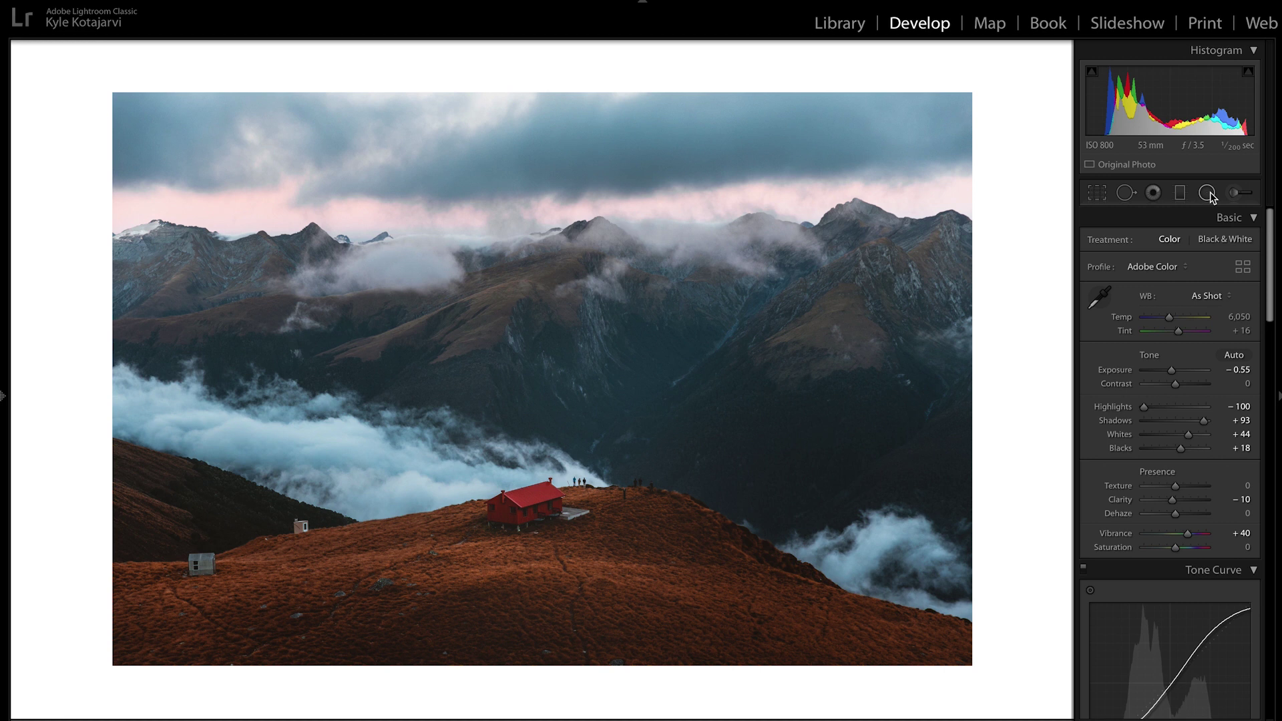
{"action": "left_click", "coordinate": [1207, 194]}
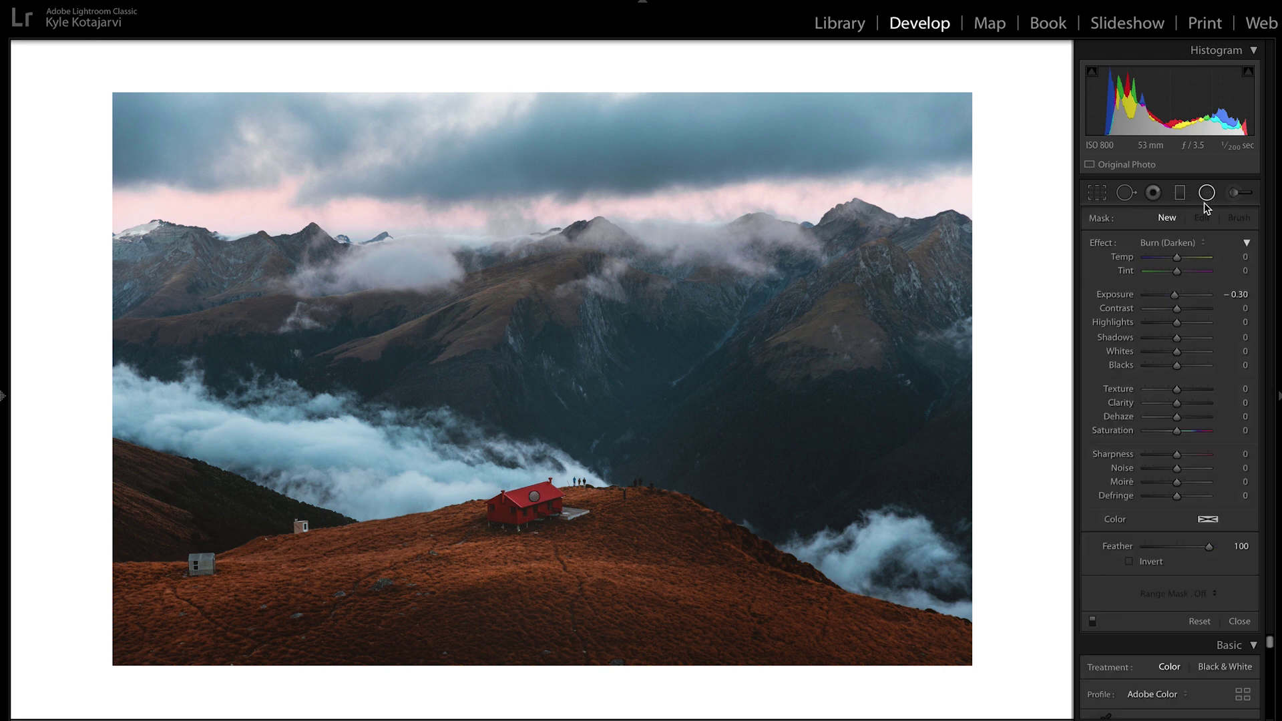
{"action": "left_click", "coordinate": [1094, 622]}
{"action": "left_click", "coordinate": [1094, 622]}
{"action": "left_click", "coordinate": [1208, 194]}
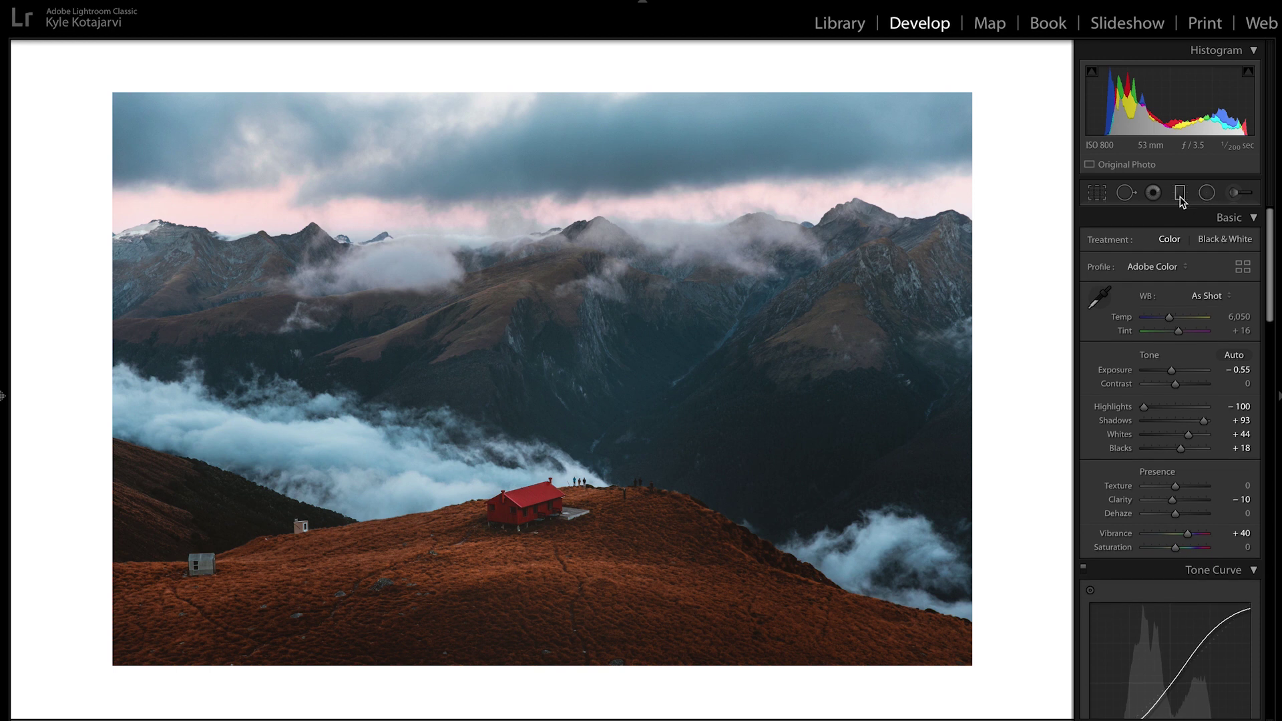
Sharpen the photo with Amount 80, Detail 35 and Masking 58, previewing the mask.
{"action": "scroll", "coordinate": [1175, 471], "scroll_direction": "down", "scroll_amount": 15}
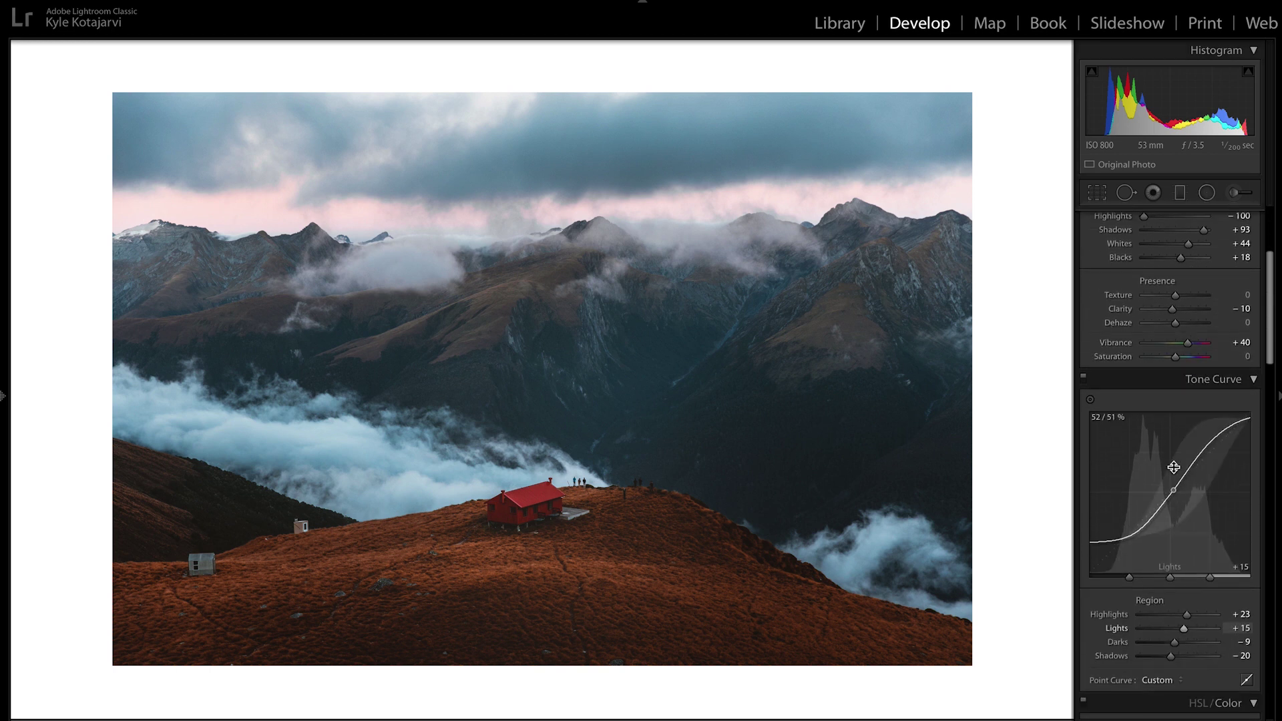
{"action": "scroll", "coordinate": [1174, 466], "scroll_direction": "down", "scroll_amount": 5}
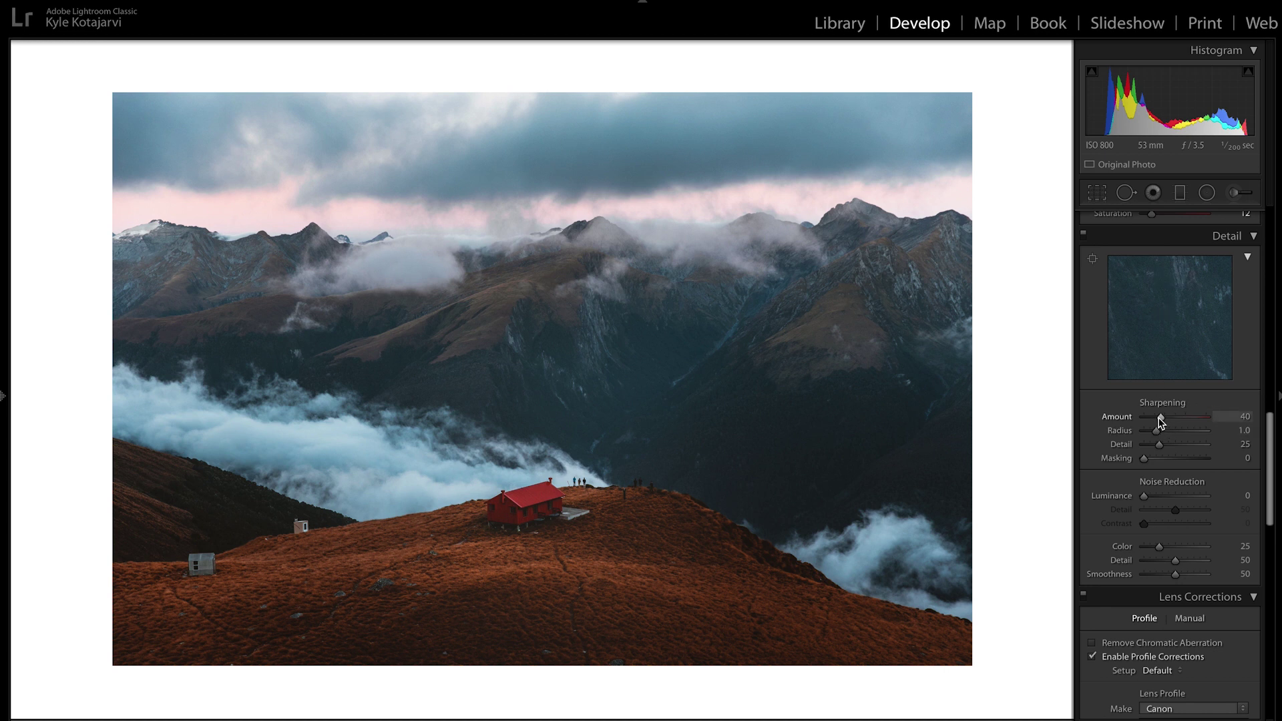
{"action": "left_click_drag", "start_coordinate": [1166, 420], "coordinate": [1172, 421]}
{"action": "left_click_drag", "start_coordinate": [1176, 421], "coordinate": [1175, 420]}
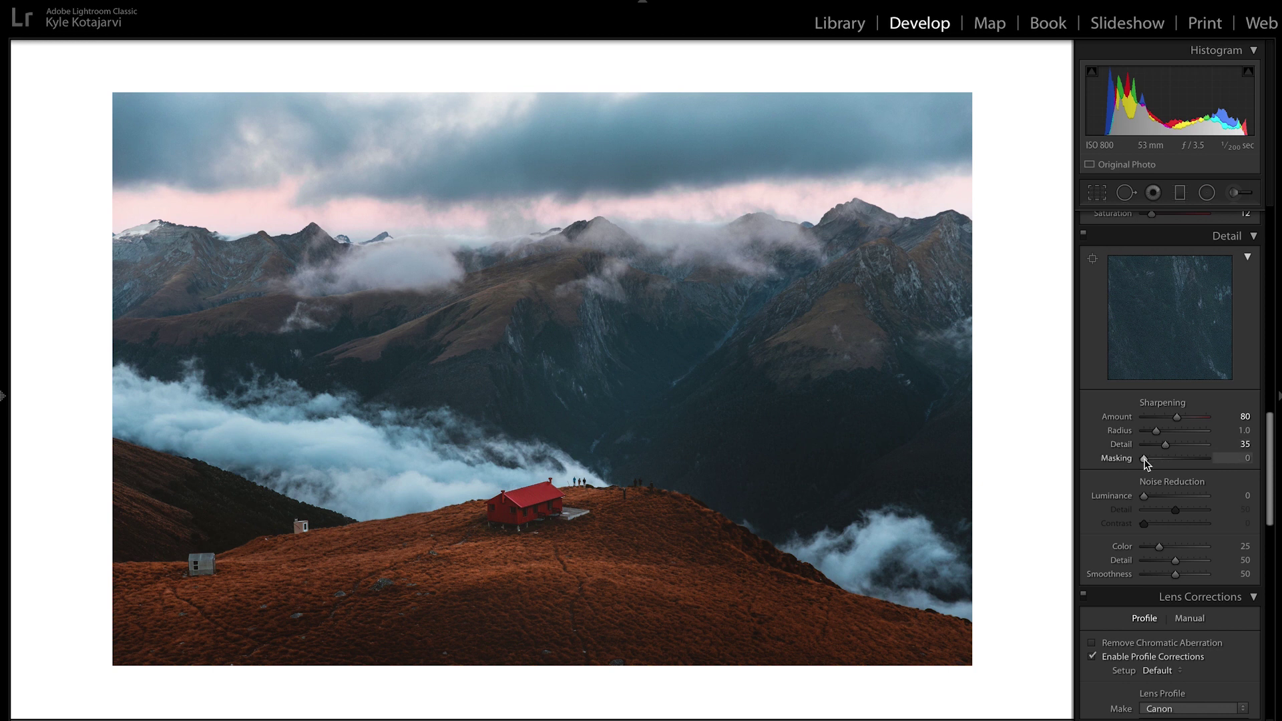
{"action": "left_click", "coordinate": [1143, 460], "text": "alt"}
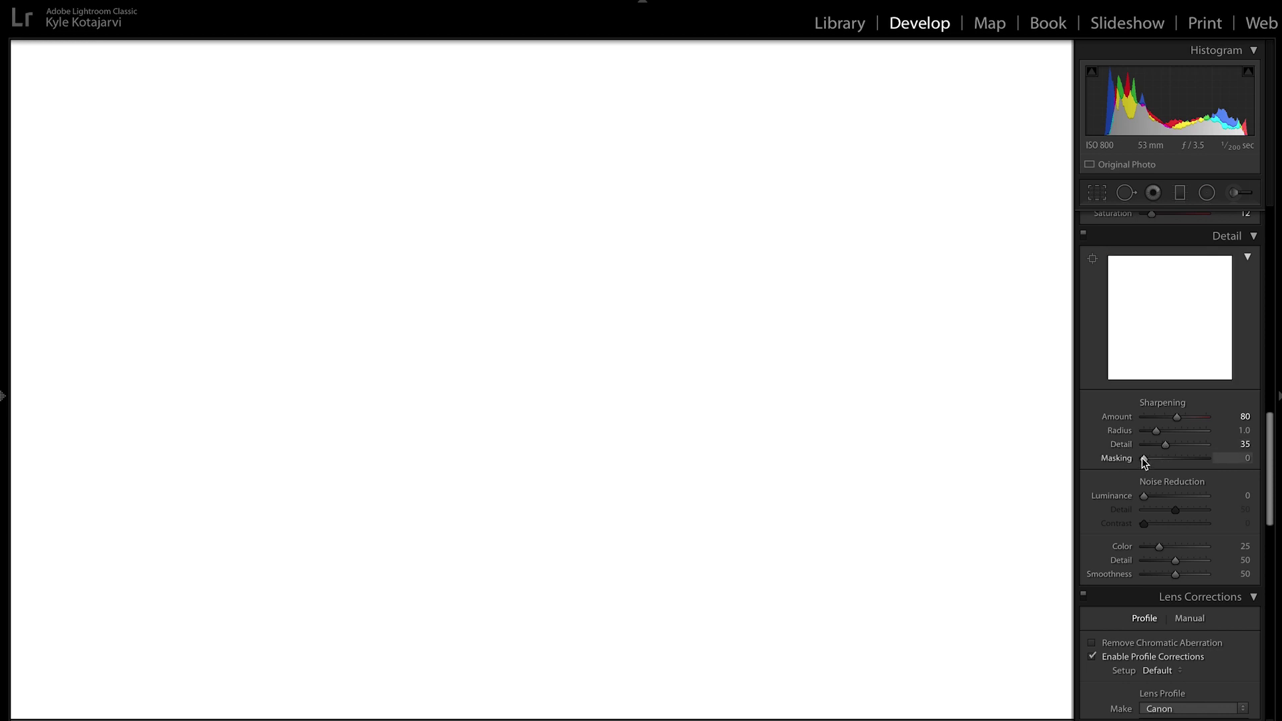
{"action": "left_click_drag", "start_coordinate": [1147, 459], "coordinate": [1179, 464]}
Inspect the red hut up close with and without the Detail adjustments, and return to the full photo.
{"action": "left_click_drag", "start_coordinate": [528, 566], "coordinate": [759, 383]}
{"action": "left_click", "coordinate": [1084, 234]}
{"action": "left_click", "coordinate": [1084, 234]}
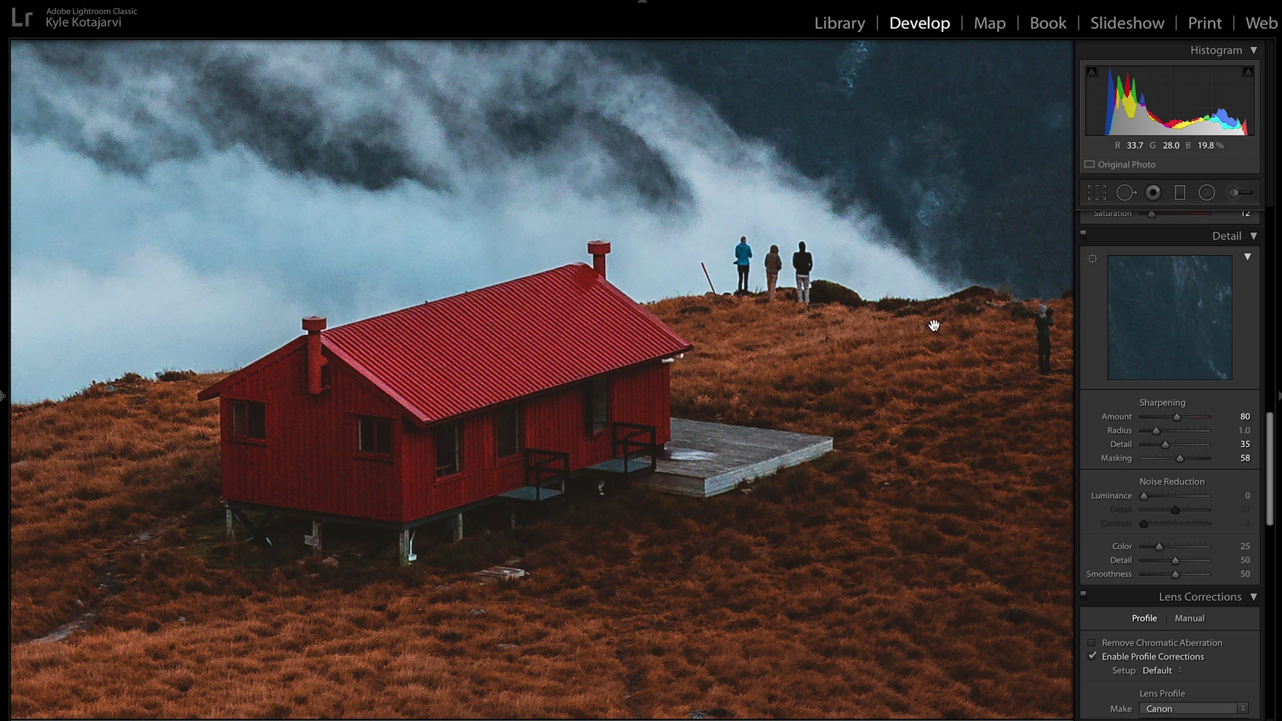
{"action": "left_click", "coordinate": [928, 329]}
{"action": "left_click", "coordinate": [928, 329]}
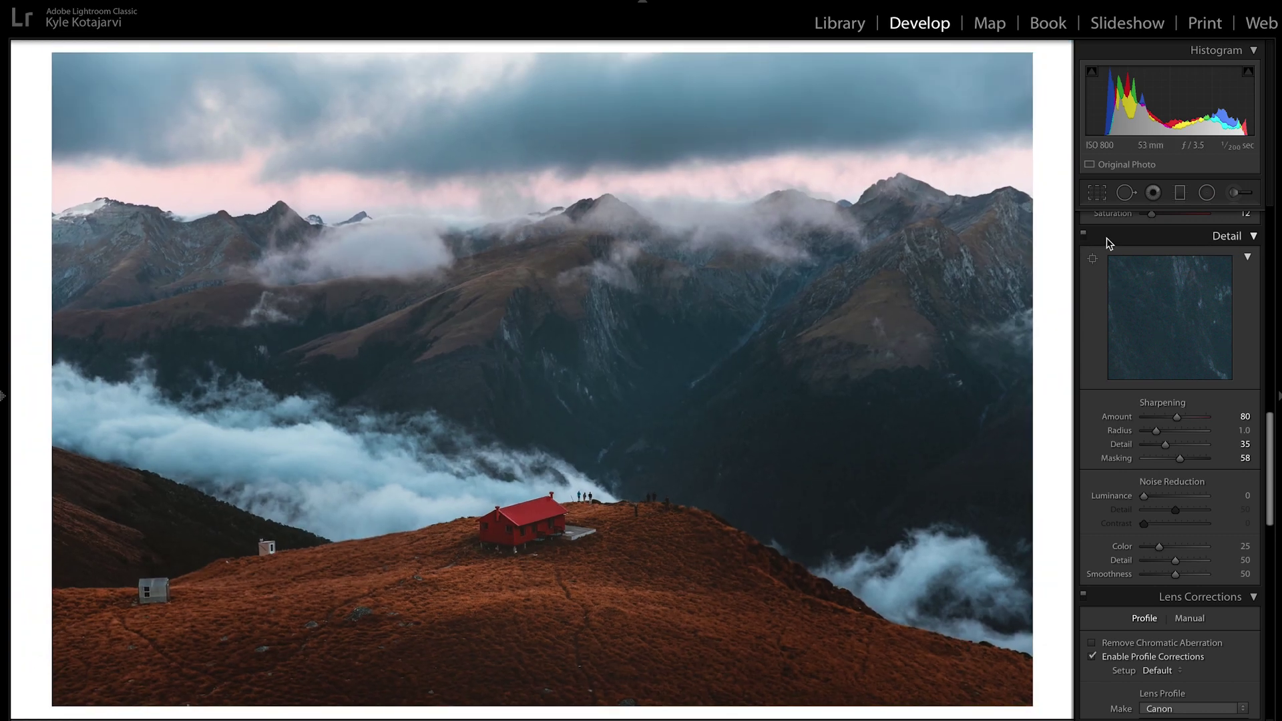
Crop the photo to a 4 x 5 / 8 x 10 aspect in portrait orientation, framing the red hut.
{"action": "scroll", "coordinate": [1190, 401], "scroll_direction": "down", "scroll_amount": 15}
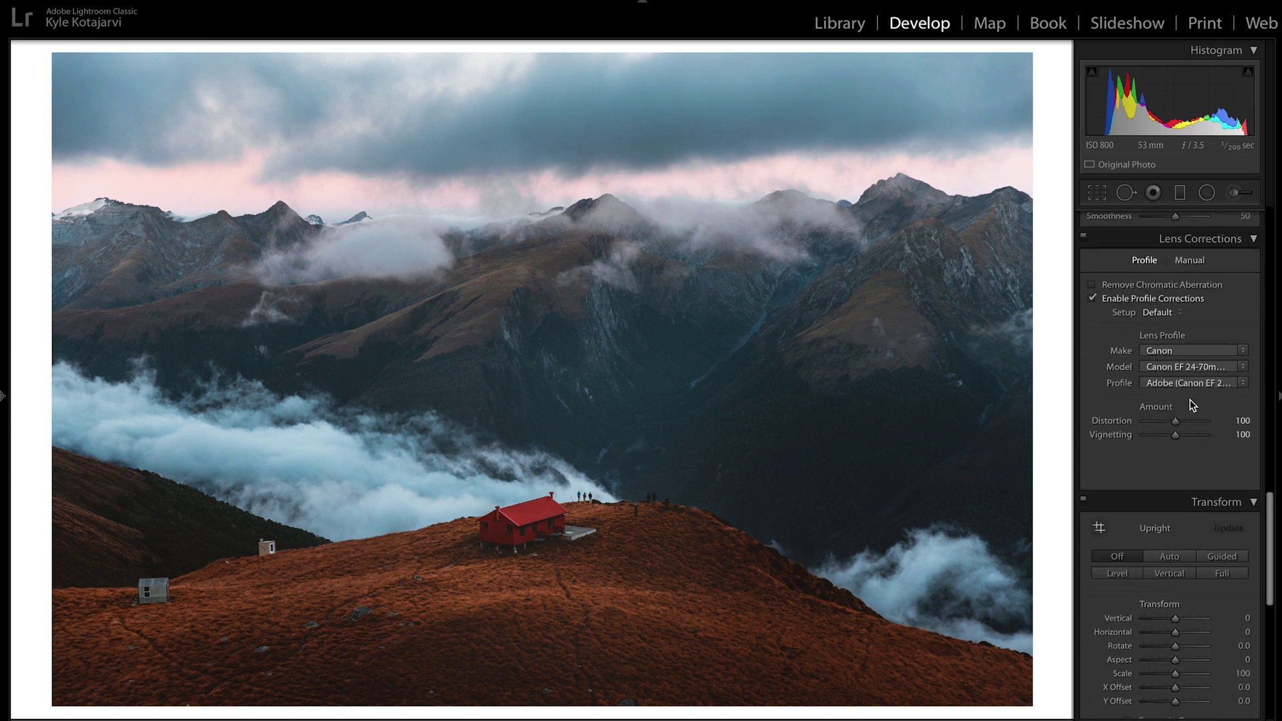
{"action": "left_click", "coordinate": [1097, 193]}
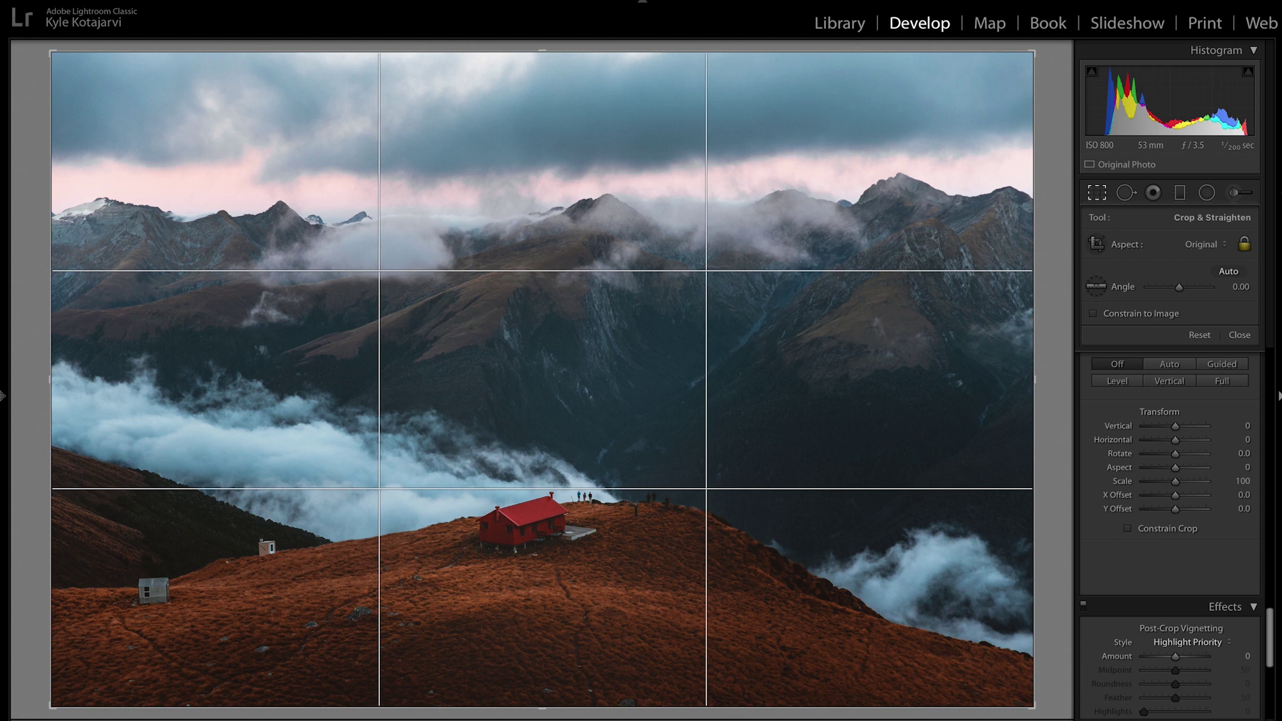
{"action": "left_click", "coordinate": [1209, 244]}
{"action": "left_click", "coordinate": [1202, 287]}
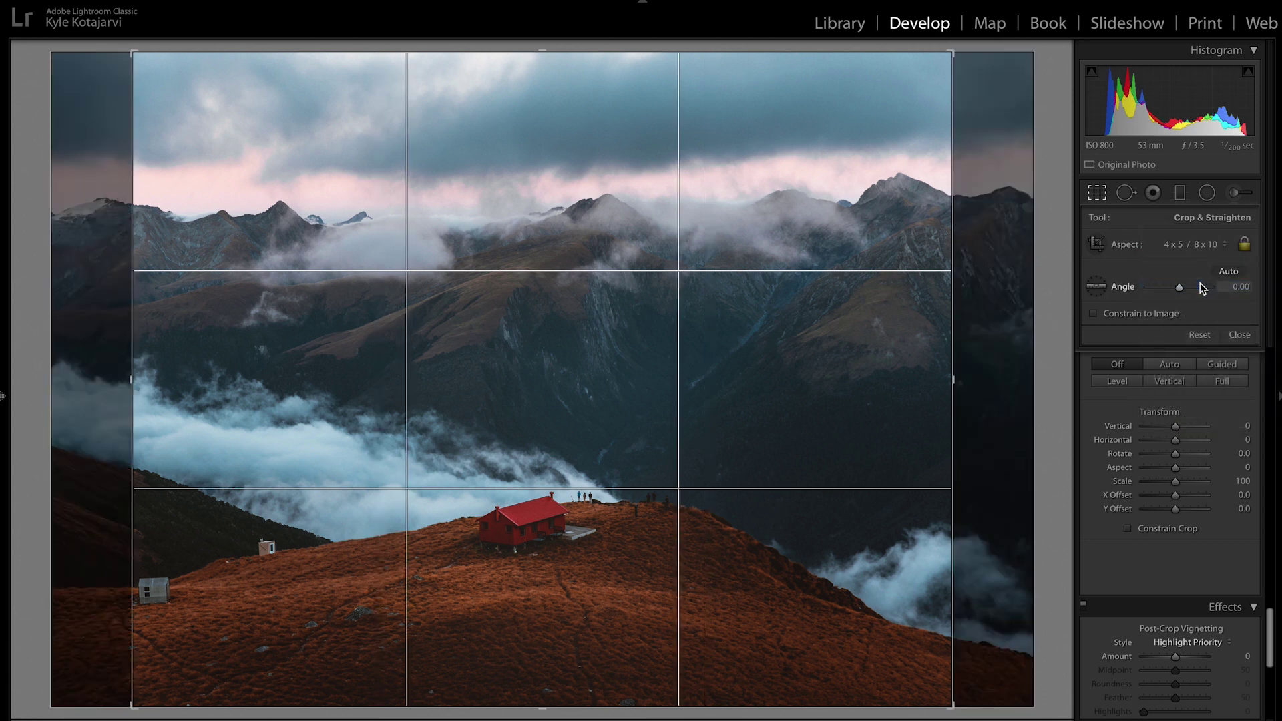
{"action": "key", "text": "x"}
{"action": "left_click_drag", "start_coordinate": [612, 481], "coordinate": [630, 488]}
Cycle through the crop guide overlays and straighten the photo to an angle of 0.35.
{"action": "key", "text": "o"}
{"action": "key", "text": "o"}
{"action": "key", "text": "o"}
{"action": "key", "text": "o"}
{"action": "key", "text": "o"}
{"action": "key", "text": "o"}
{"action": "left_click_drag", "start_coordinate": [850, 55], "coordinate": [850, 56]}
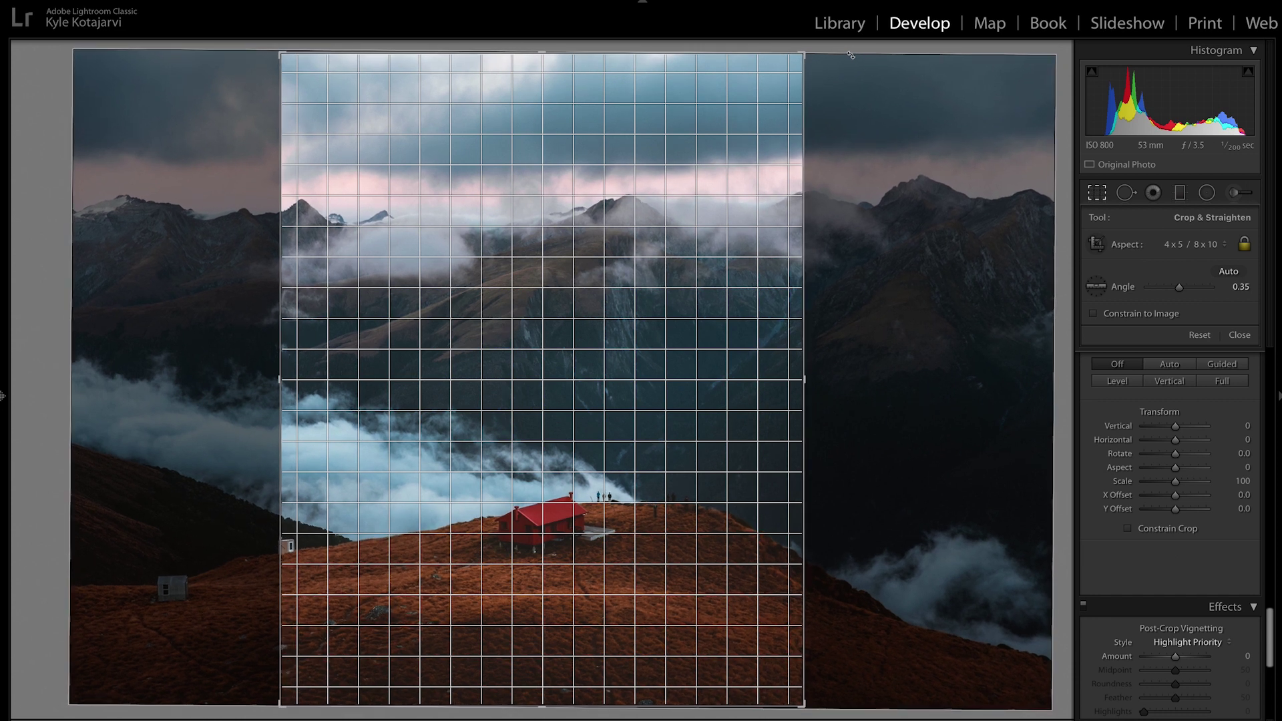
Show the rule-of-thirds crop guide, nudge the photo slightly left within the portrait frame, and apply the crop.
{"action": "key", "text": "o"}
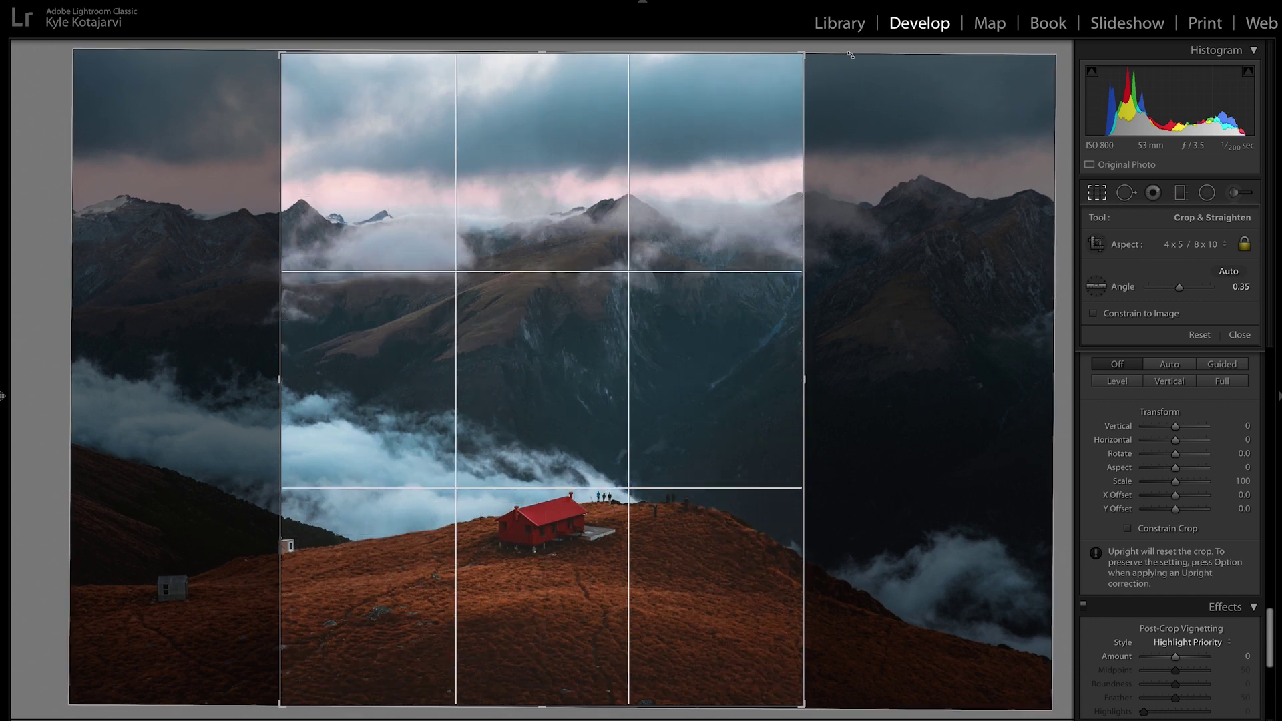
{"action": "left_click_drag", "start_coordinate": [586, 358], "coordinate": [581, 358]}
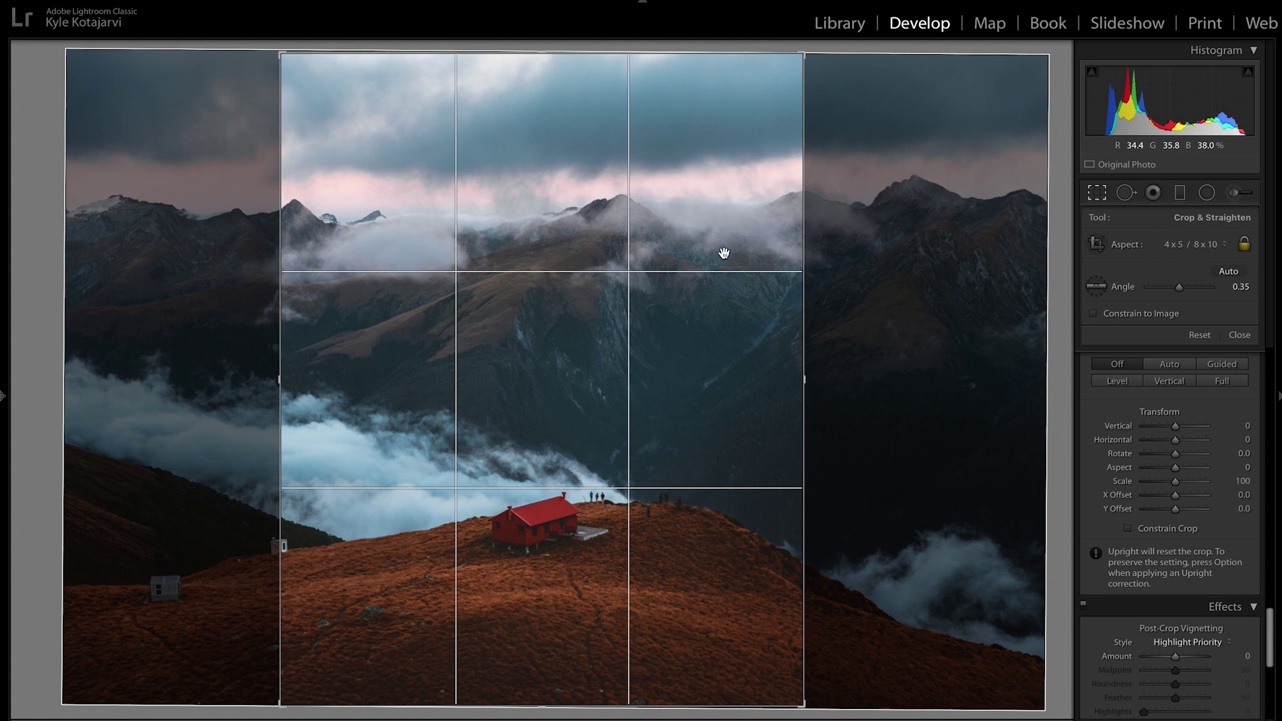
{"action": "key", "text": "Return"}
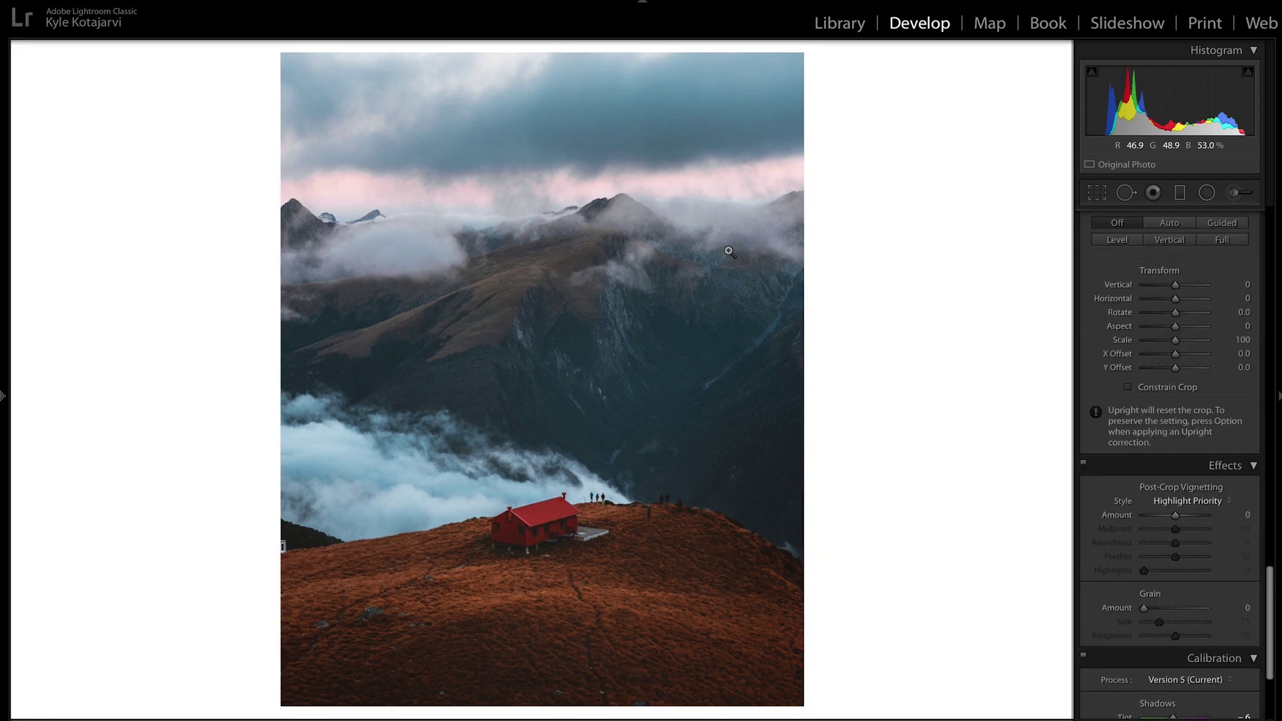
{"action": "left_click", "coordinate": [1097, 192]}
{"action": "left_click", "coordinate": [610, 466]}
{"action": "key", "text": "Return"}
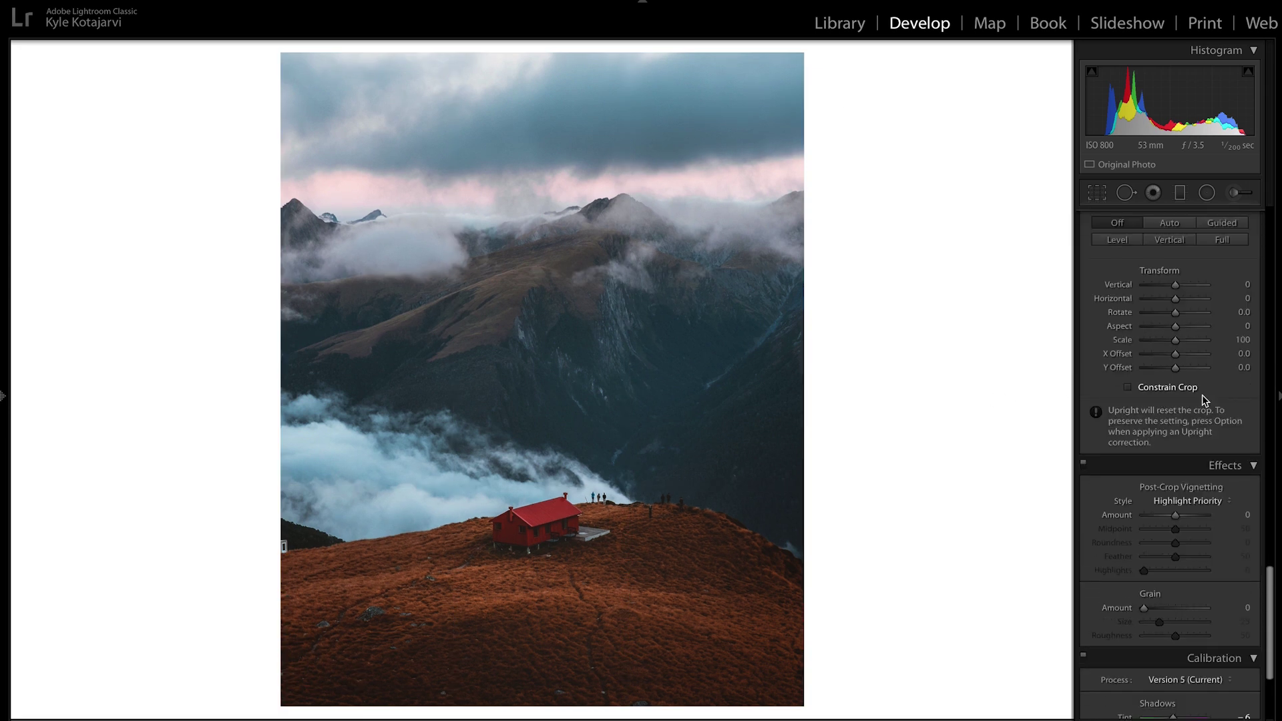
Switch to Photoshop by opening the cropped photo there for retouching.
{"action": "scroll", "coordinate": [1202, 394], "scroll_direction": "up", "scroll_amount": 20}
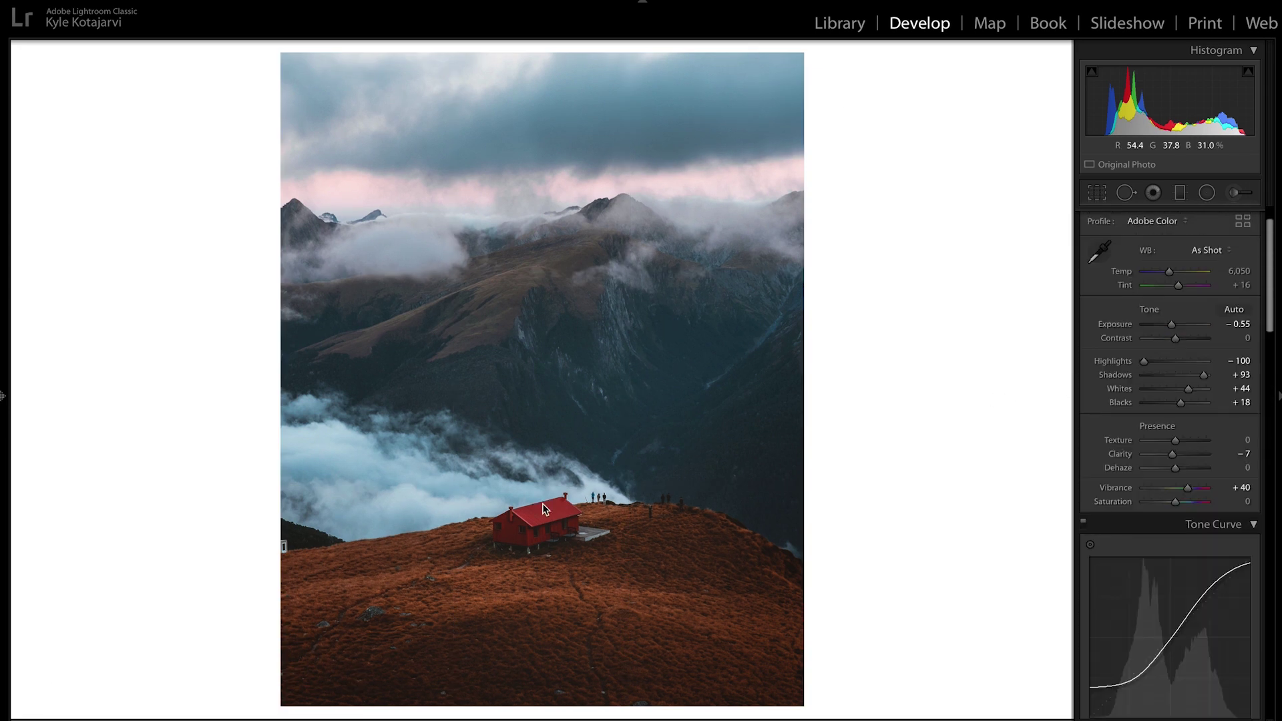
{"action": "key", "text": "ctrl+e"}
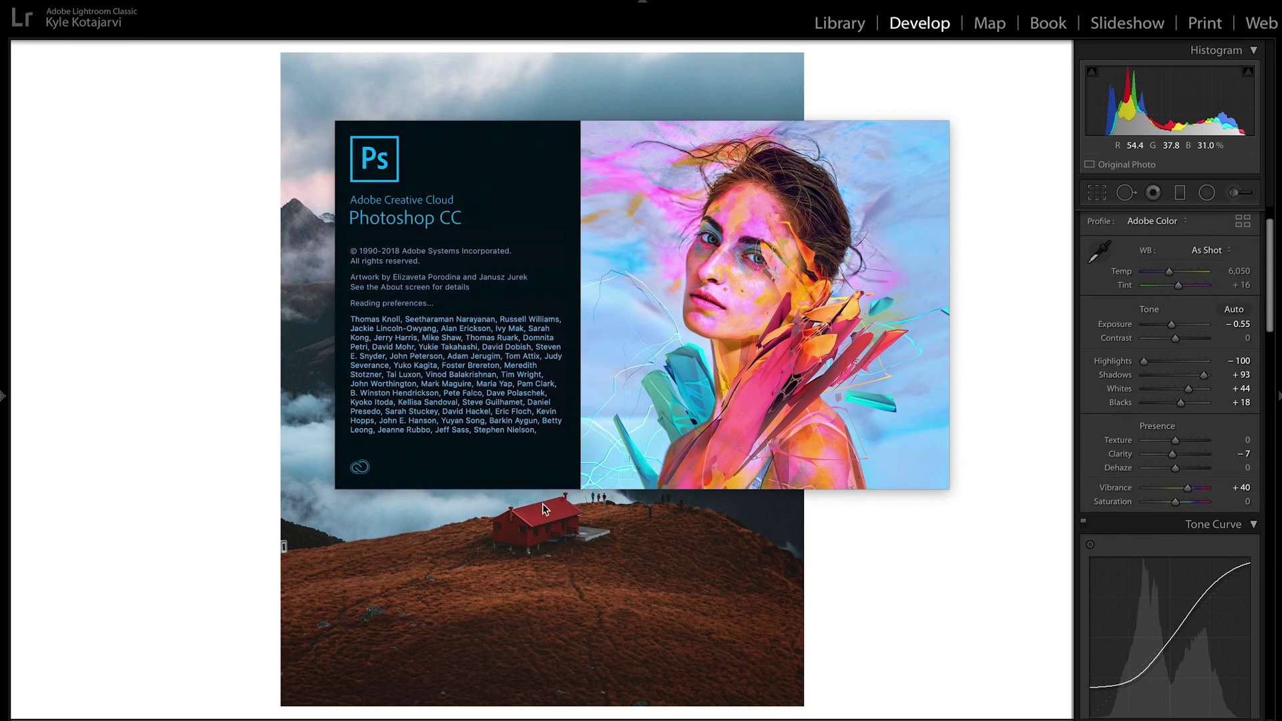
{"action": "scroll", "coordinate": [333, 636], "scroll_direction": "up", "scroll_amount": 5}
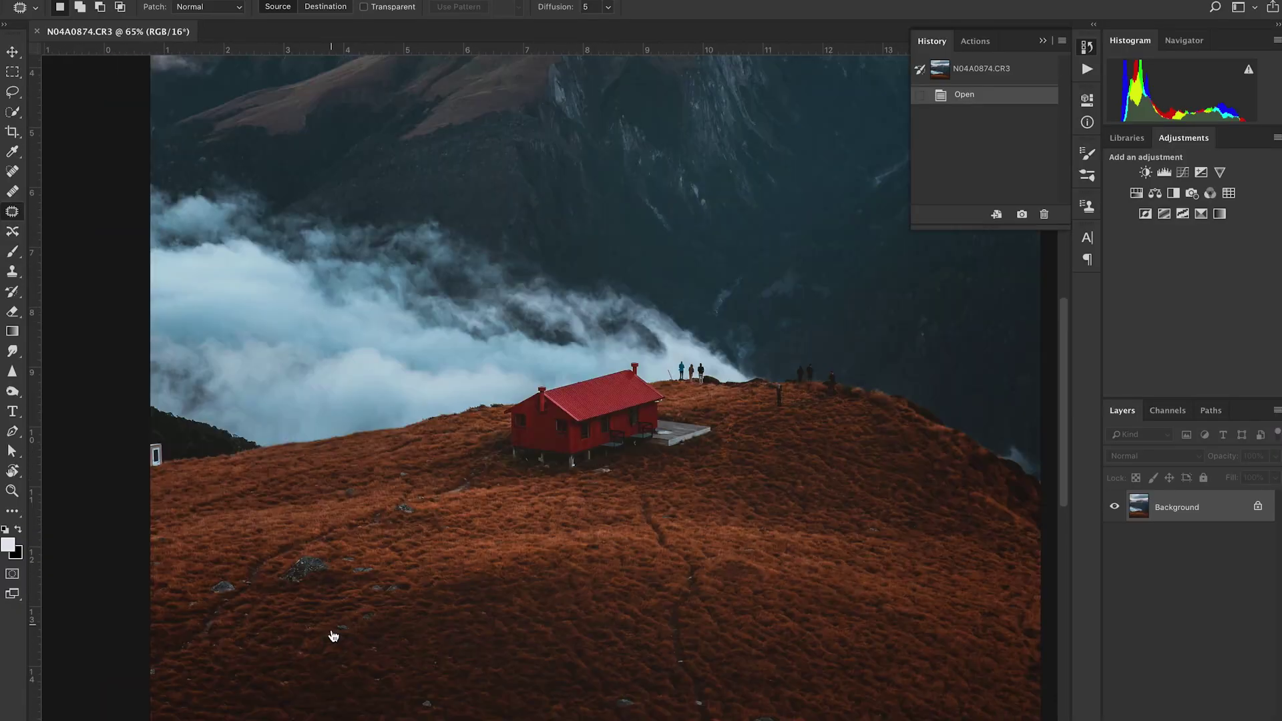
Remove the small white outhouse at the photo's left edge with the Patch tool, sampling the adjacent dark hillside.
{"action": "scroll", "coordinate": [334, 635], "scroll_direction": "up", "scroll_amount": 3}
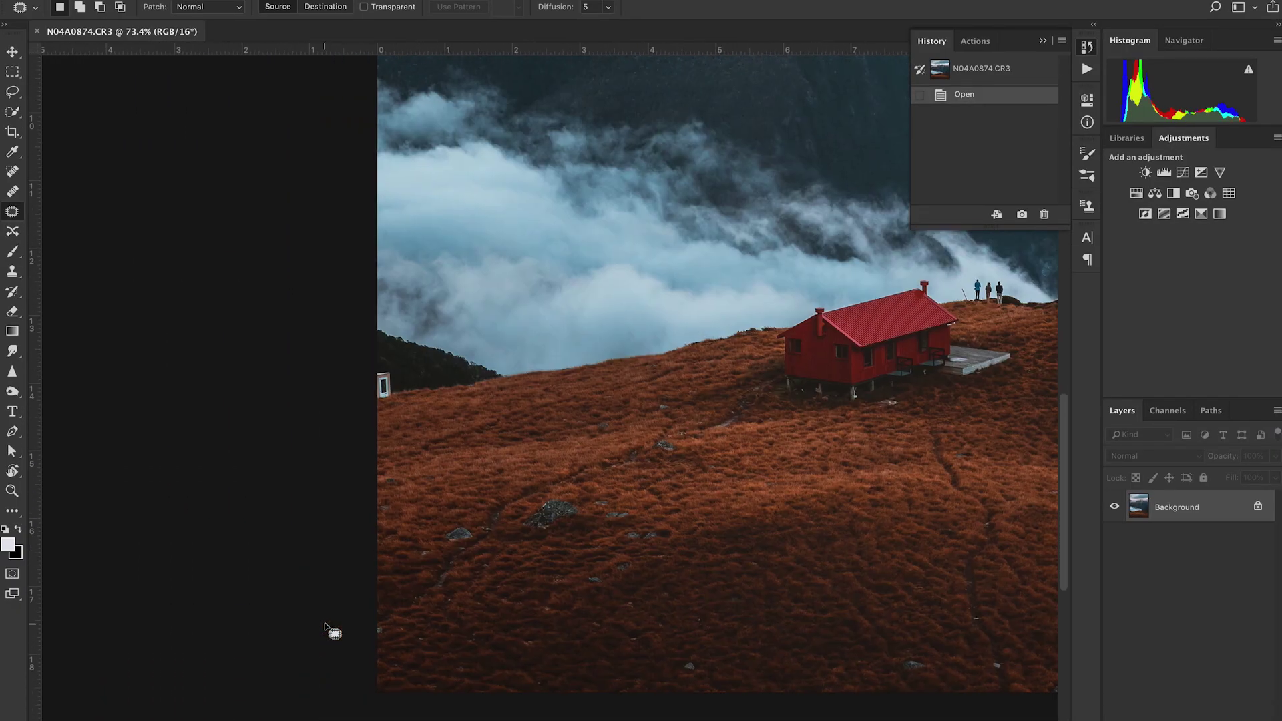
{"action": "scroll", "coordinate": [312, 602], "scroll_direction": "up", "scroll_amount": 3}
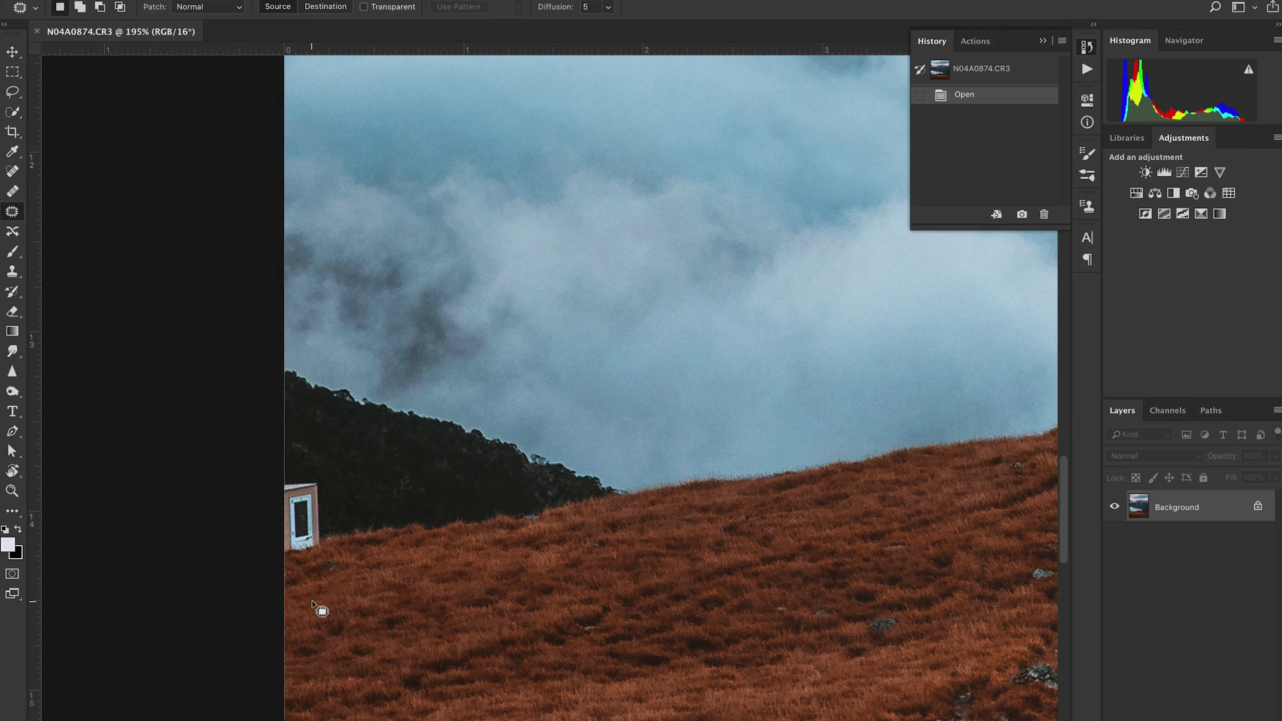
{"action": "mouse_move", "coordinate": [287, 476]}
{"action": "left_mouse_down"}
{"action": "mouse_move", "coordinate": [329, 483]}
{"action": "mouse_move", "coordinate": [333, 531]}
{"action": "mouse_move", "coordinate": [294, 567]}
{"action": "left_mouse_up"}
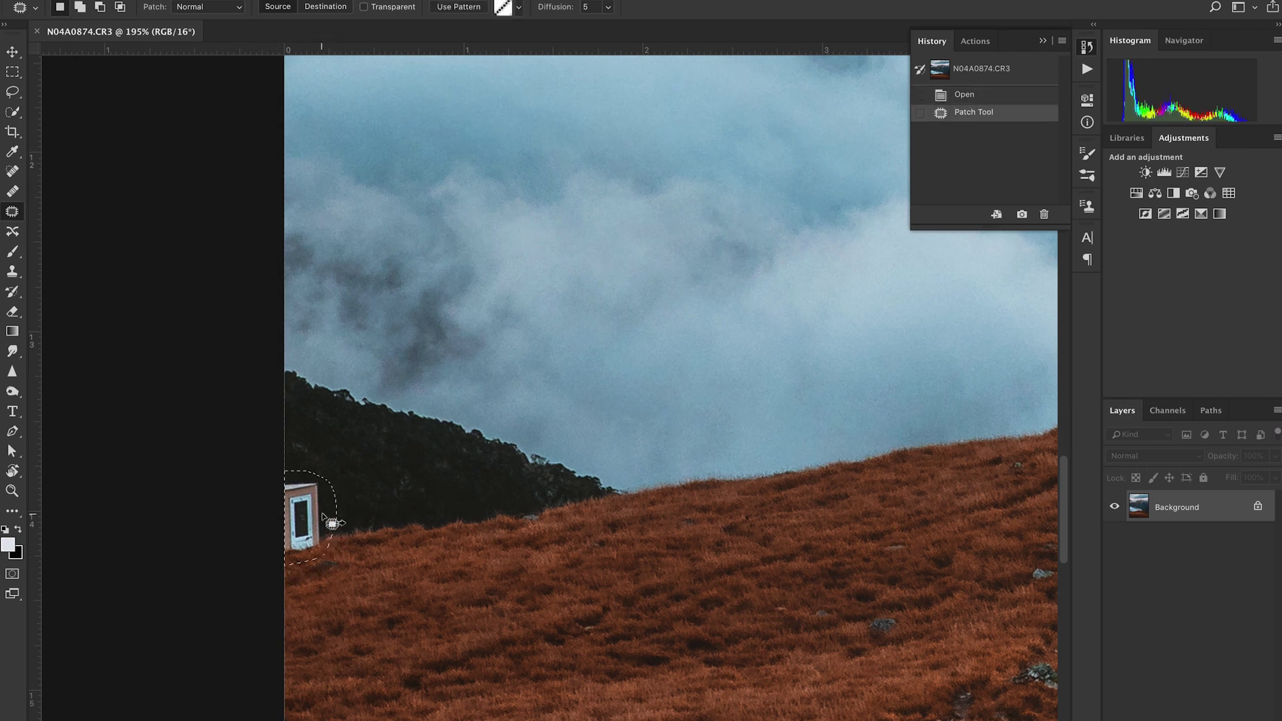
{"action": "key", "text": "shift+BackSpace"}
{"action": "key", "text": "Escape"}
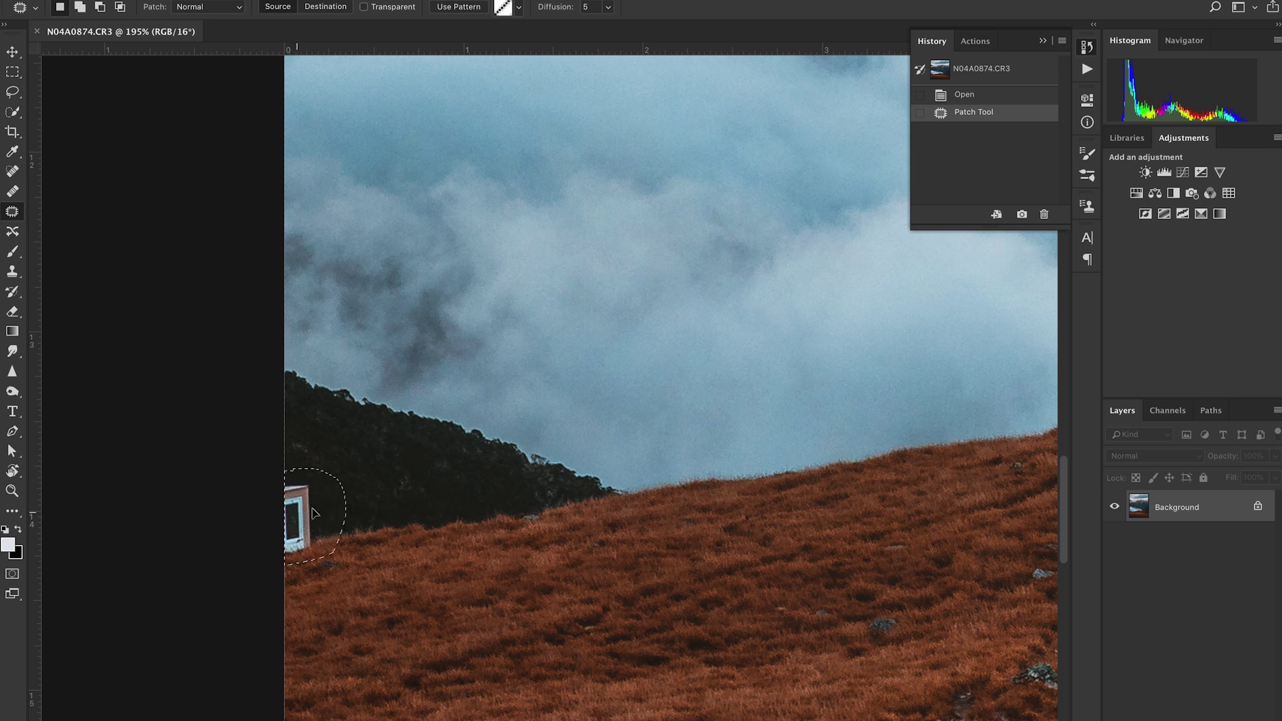
{"action": "left_click_drag", "start_coordinate": [366, 499], "coordinate": [367, 502]}
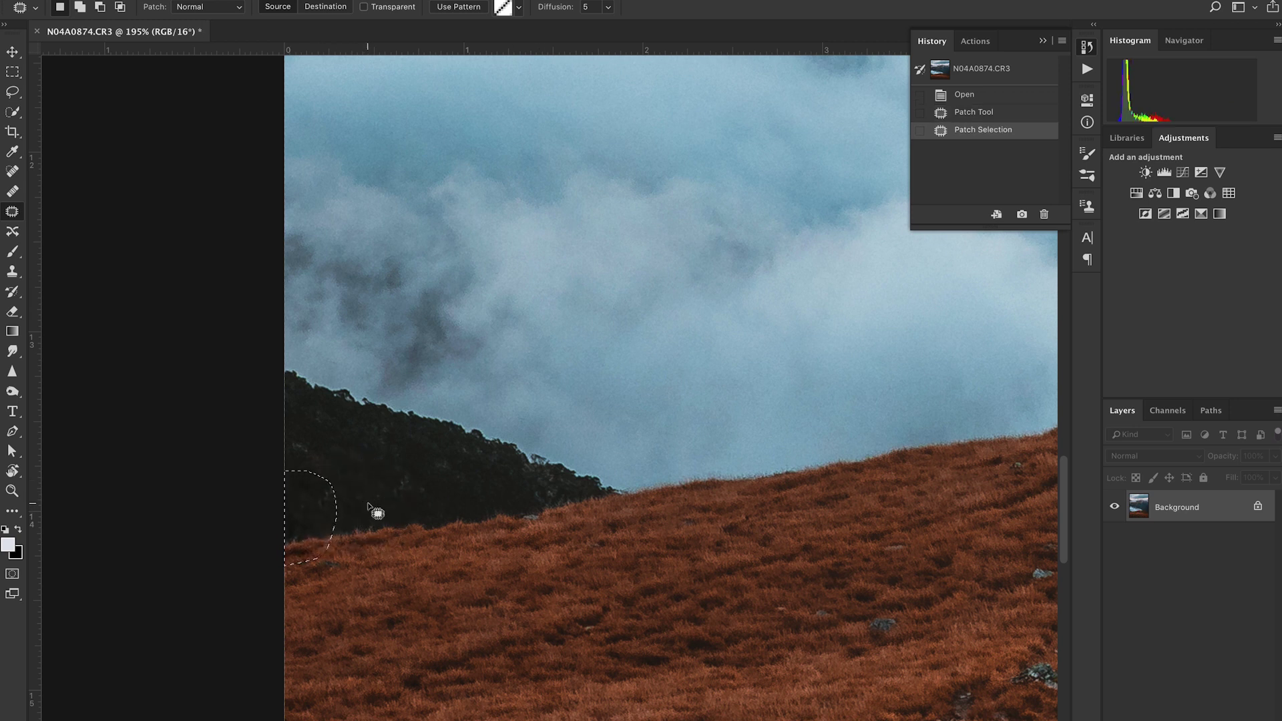
{"action": "key", "text": "ctrl+d"}
Remove the leaning red pole between the hut and the people on the ridge with a Content-Aware fill.
{"action": "scroll", "coordinate": [595, 532], "scroll_direction": "down", "scroll_amount": 2}
{"action": "scroll", "coordinate": [595, 532], "scroll_direction": "right", "scroll_amount": 10}
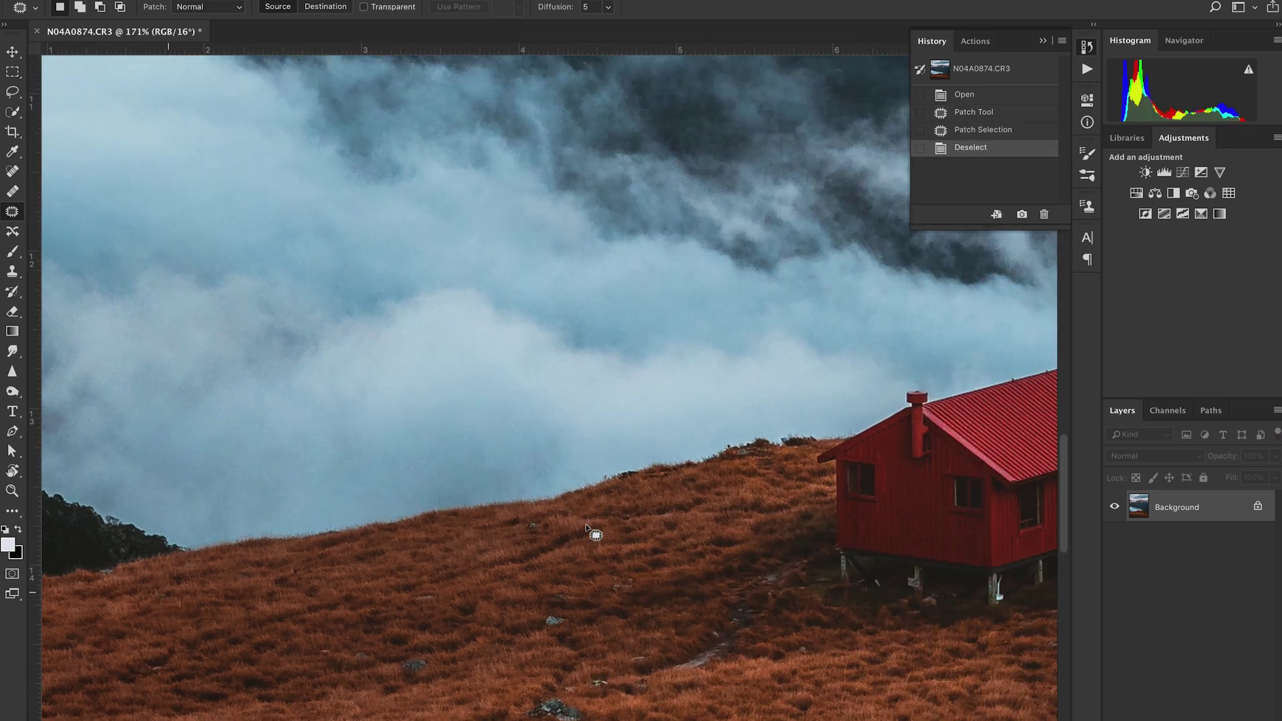
{"action": "scroll", "coordinate": [591, 531], "scroll_direction": "right", "scroll_amount": 5}
{"action": "scroll", "coordinate": [591, 532], "scroll_direction": "up", "scroll_amount": 6}
{"action": "scroll", "coordinate": [592, 532], "scroll_direction": "left", "scroll_amount": 5}
{"action": "scroll", "coordinate": [592, 531], "scroll_direction": "up", "scroll_amount": 3}
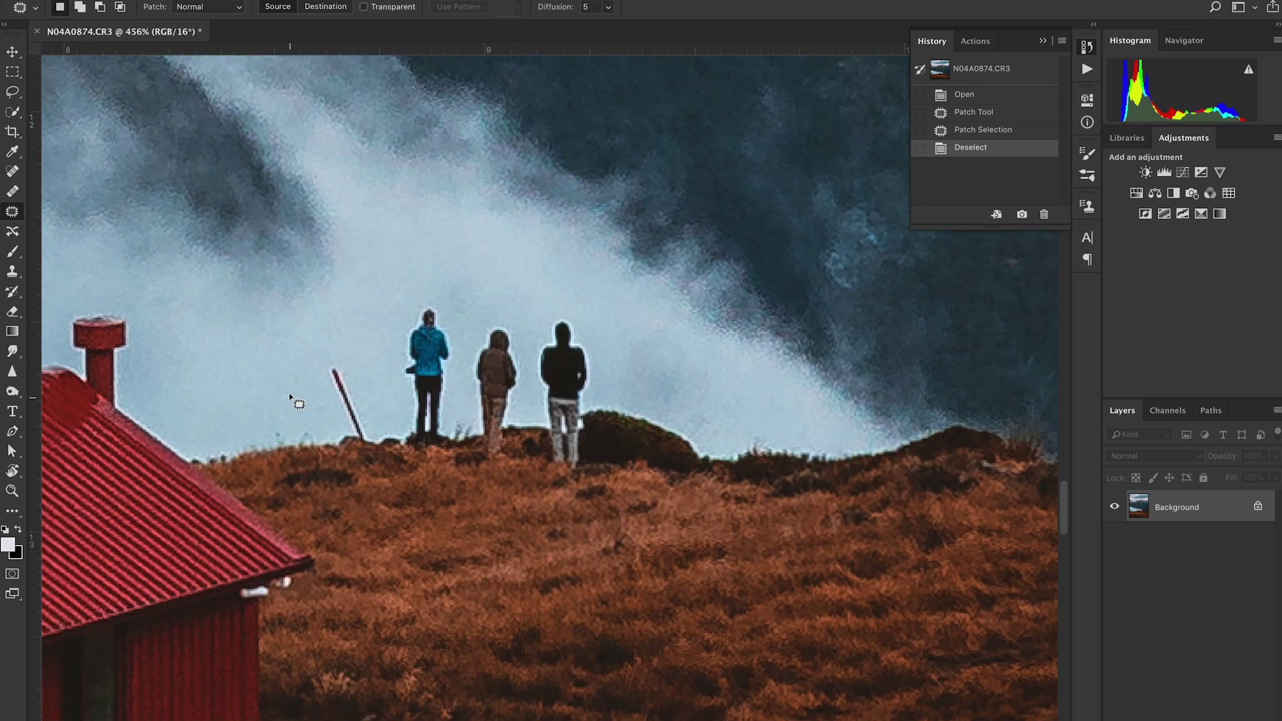
{"action": "mouse_move", "coordinate": [349, 365]}
{"action": "left_mouse_down"}
{"action": "mouse_move", "coordinate": [332, 399]}
{"action": "mouse_move", "coordinate": [378, 444]}
{"action": "left_mouse_up"}
{"action": "key", "text": "shift+BackSpace"}
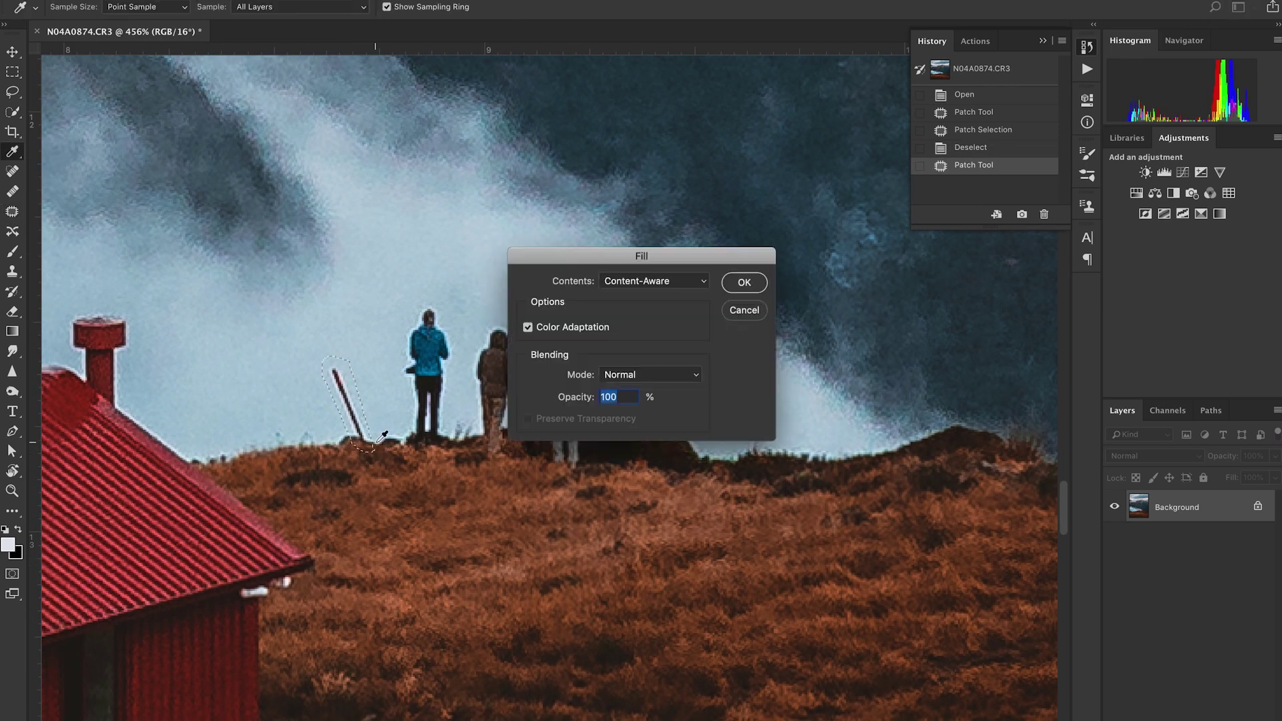
{"action": "key", "text": "Return"}
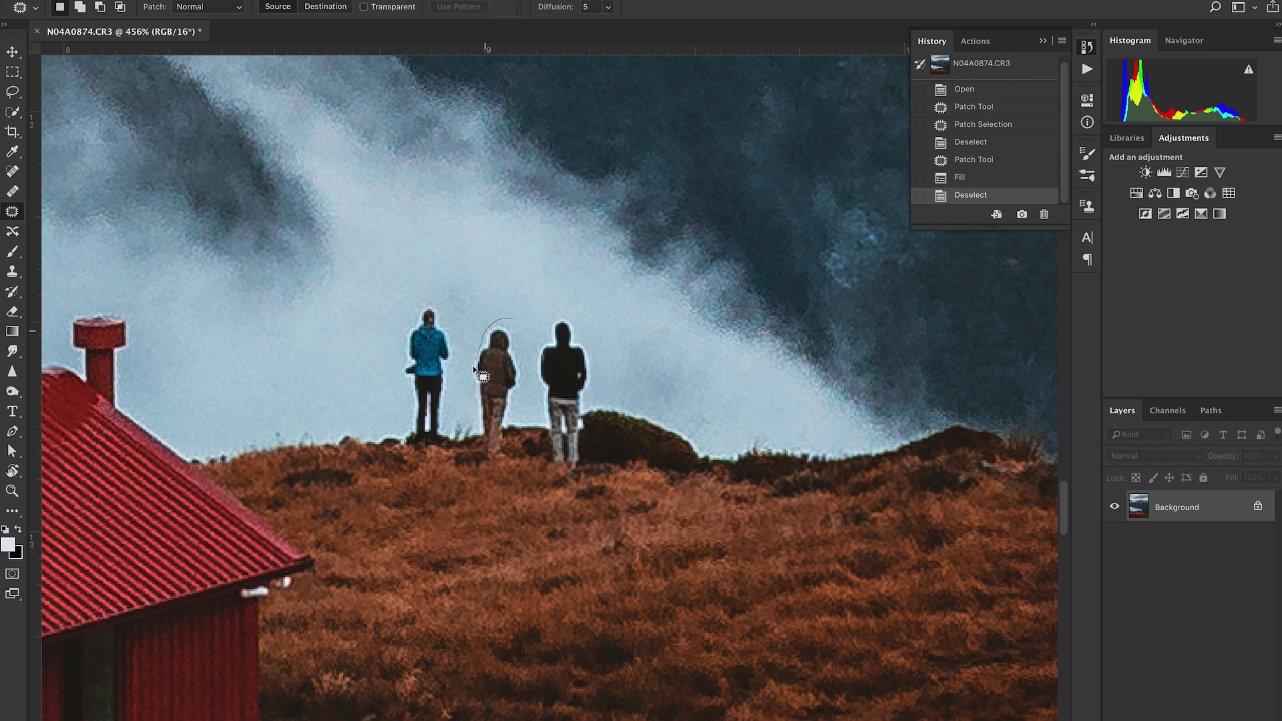
Remove the brown-jacketed middle person of the three on the ridge with a Content-Aware fill.
{"action": "left_click_drag", "start_coordinate": [472, 478], "coordinate": [536, 408]}
{"action": "key", "text": "shift+BackSpace"}
{"action": "key", "text": "Return"}
{"action": "key", "text": "ctrl+d"}
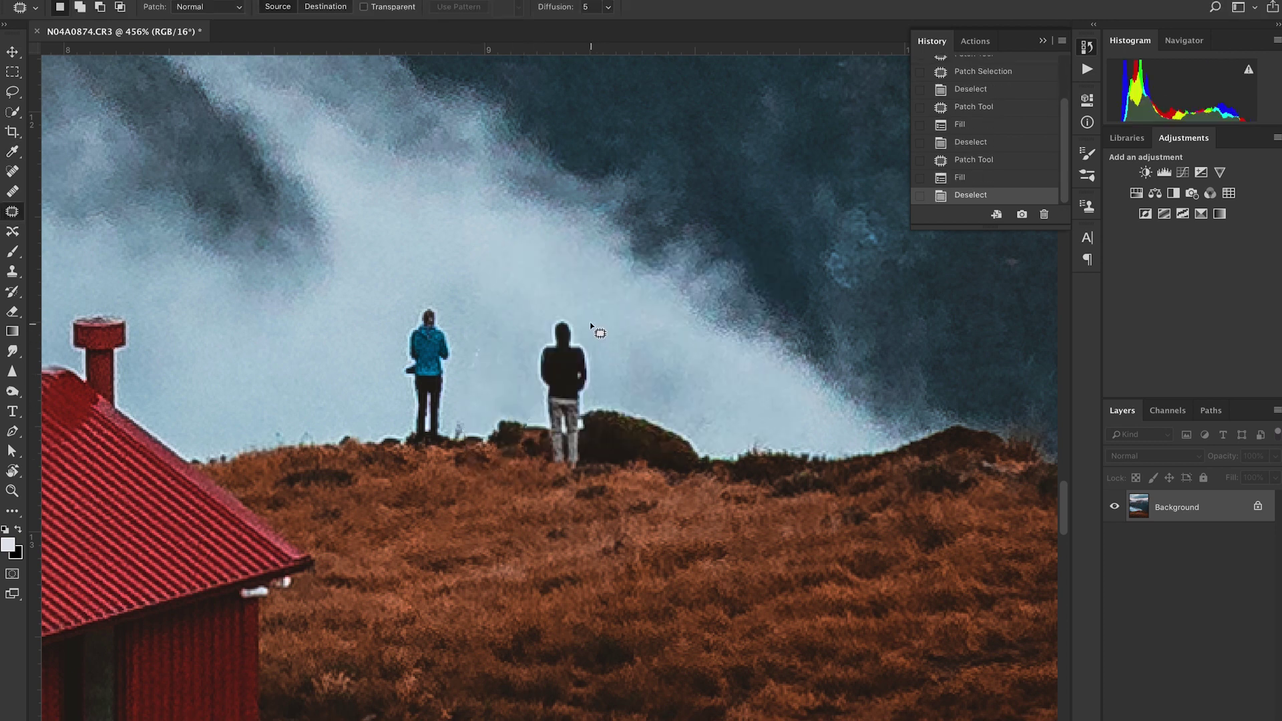
Remove the black-hooded person near the blue-jacketed one with a Content-Aware fill, and patch the cloud around that spot.
{"action": "left_click_drag", "start_coordinate": [588, 494], "coordinate": [591, 319]}
{"action": "key", "text": "shift+BackSpace"}
{"action": "key", "text": "Return"}
{"action": "key", "text": "ctrl+d"}
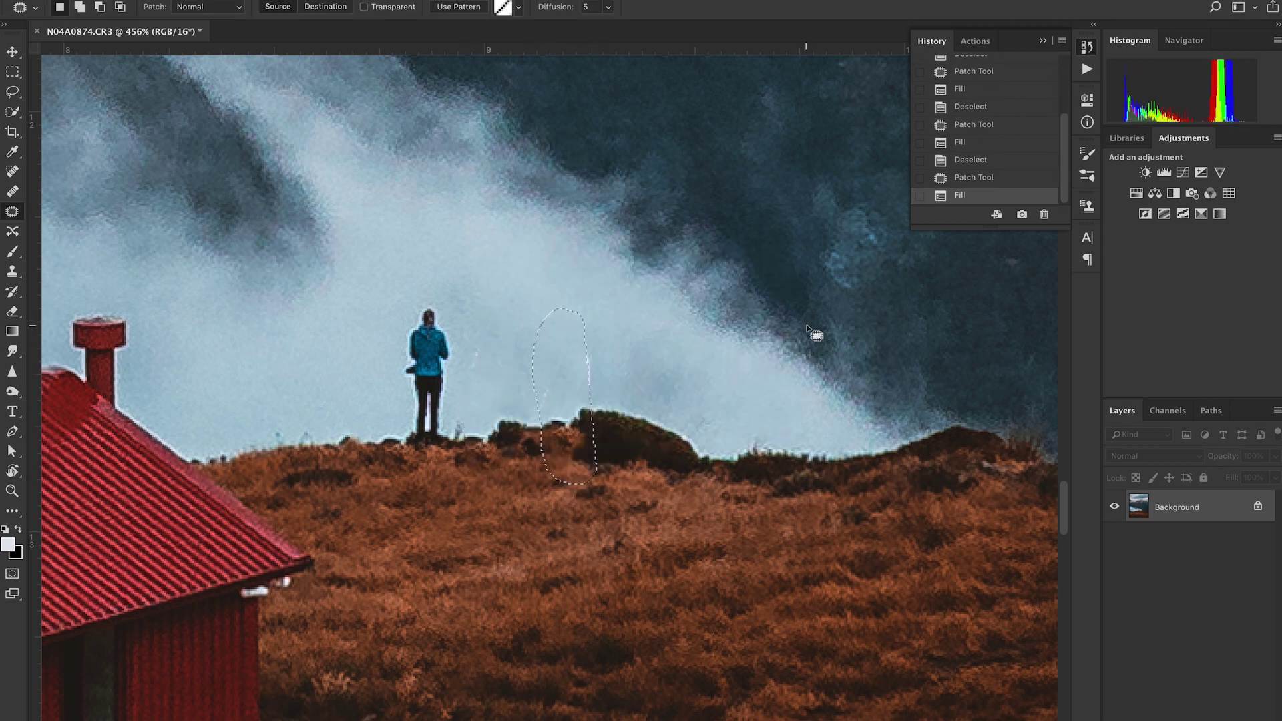
{"action": "scroll", "coordinate": [816, 335], "scroll_direction": "right", "scroll_amount": 5}
{"action": "mouse_move", "coordinate": [401, 311]}
{"action": "left_mouse_down"}
{"action": "mouse_move", "coordinate": [367, 358]}
{"action": "mouse_move", "coordinate": [423, 334]}
{"action": "left_mouse_up"}
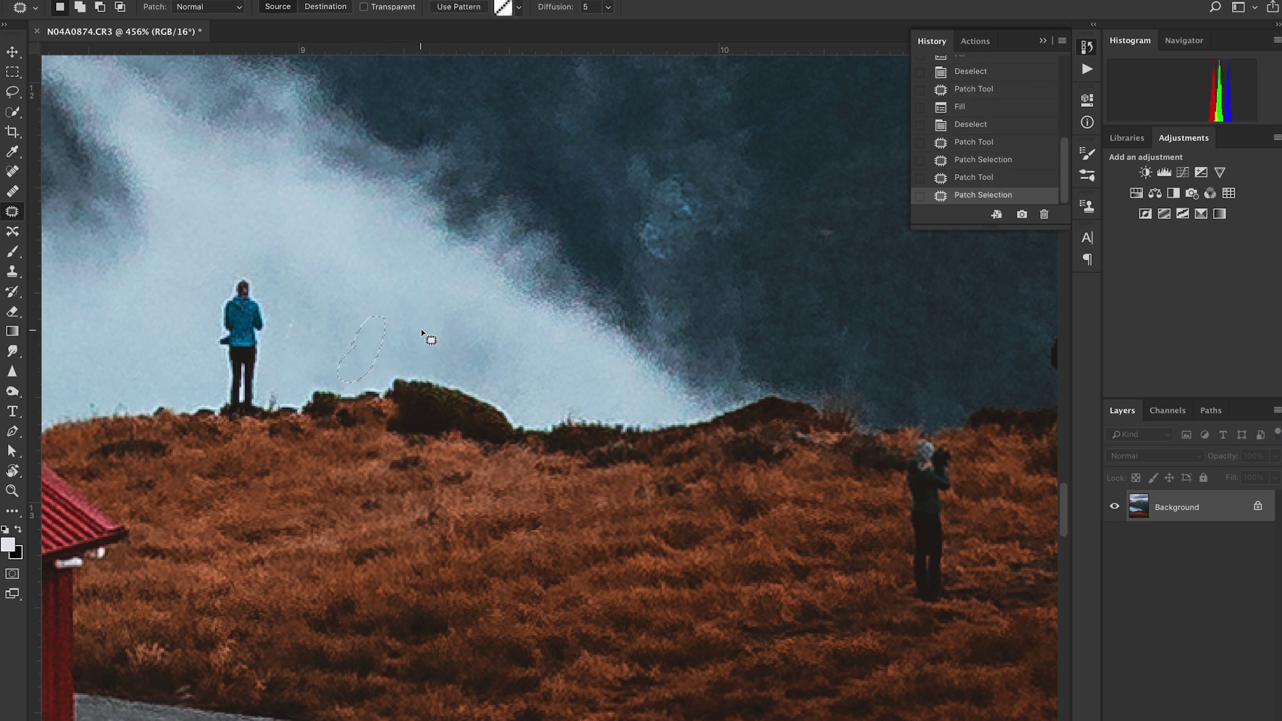
Remove the lone person standing in the grass below the ridge with a Content-Aware fill.
{"action": "scroll", "coordinate": [432, 331], "scroll_direction": "right", "scroll_amount": 5}
{"action": "left_click_drag", "start_coordinate": [664, 591], "coordinate": [658, 501]}
{"action": "key", "text": "shift+BackSpace"}
{"action": "key", "text": "Return"}
{"action": "key", "text": "ctrl+d"}
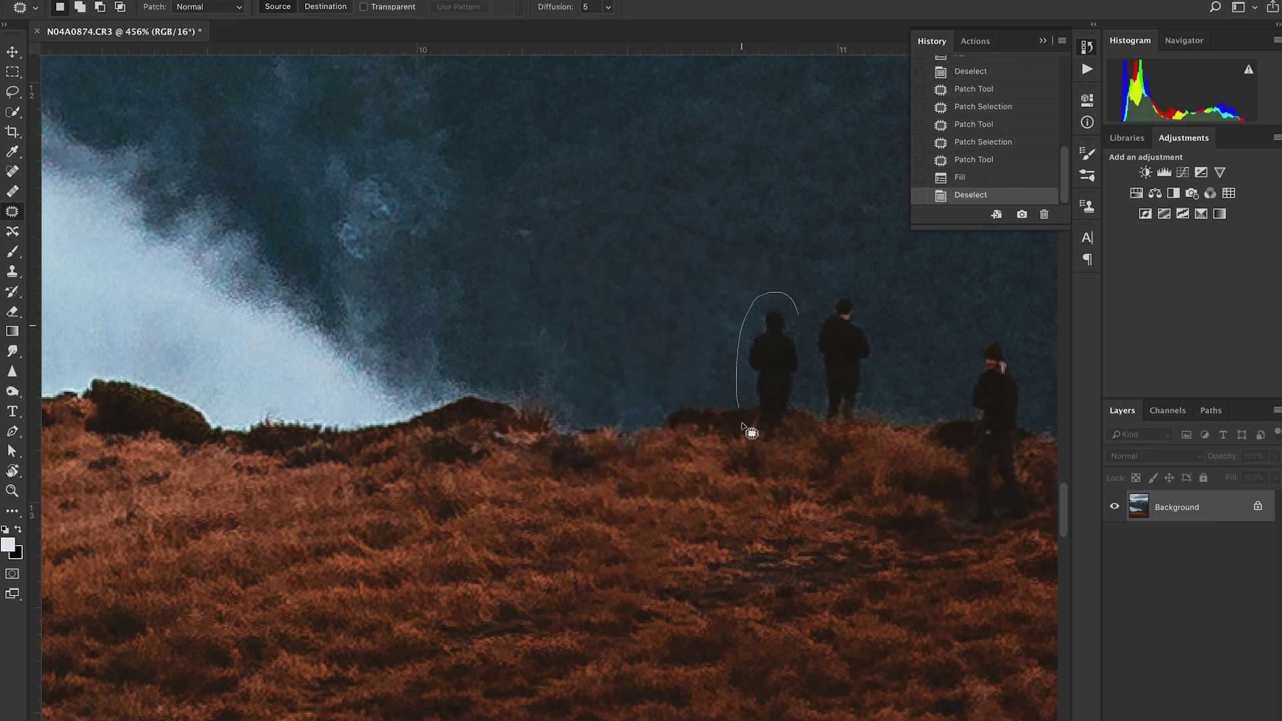
Remove the two dark figures standing side by side on the ridge with Content-Aware fills and patch the first filled area.
{"action": "left_click_drag", "start_coordinate": [742, 426], "coordinate": [806, 450]}
{"action": "key", "text": "shift+BackSpace"}
{"action": "key", "text": "Return"}
{"action": "left_click_drag", "start_coordinate": [783, 399], "coordinate": [713, 401]}
{"action": "left_click_drag", "start_coordinate": [842, 480], "coordinate": [846, 482]}
{"action": "key", "text": "shift+BackSpace"}
{"action": "key", "text": "Return"}
{"action": "key", "text": "ctrl+d"}
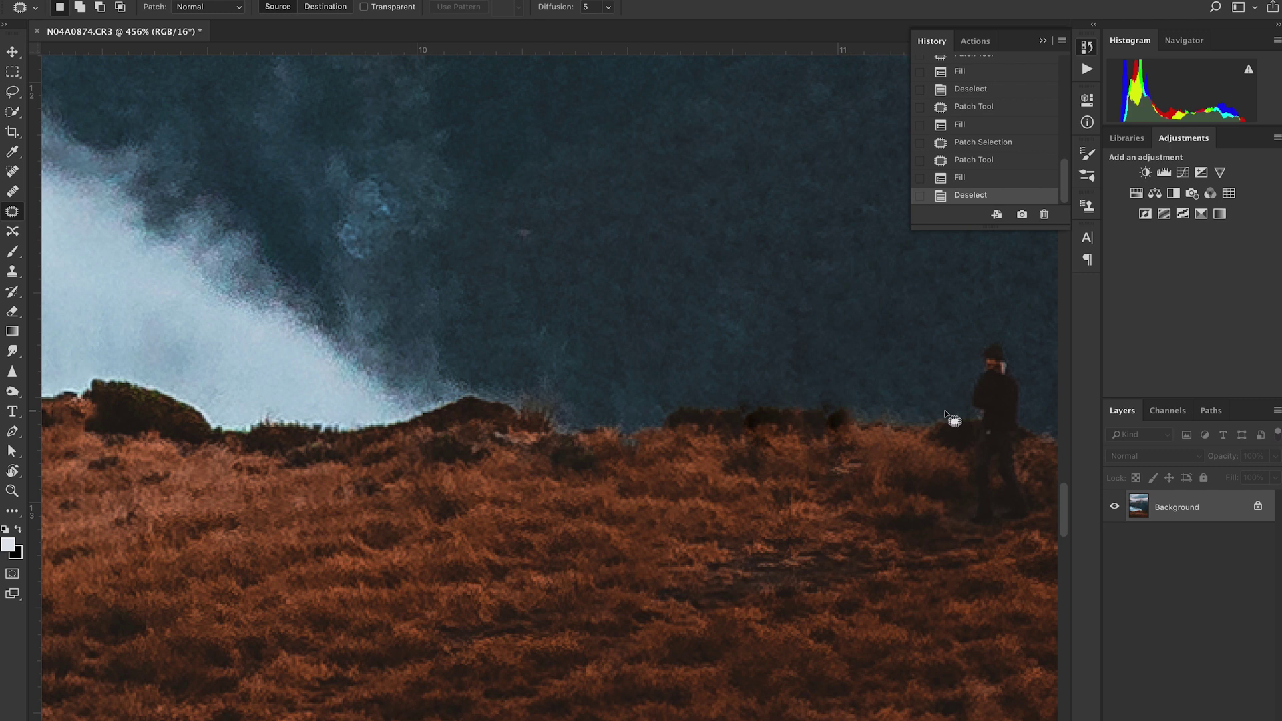
Remove the remaining dark-clothed person at the right end of the ridge with a Content-Aware fill.
{"action": "scroll", "coordinate": [778, 360], "scroll_direction": "right", "scroll_amount": 5}
{"action": "left_click_drag", "start_coordinate": [780, 525], "coordinate": [804, 458]}
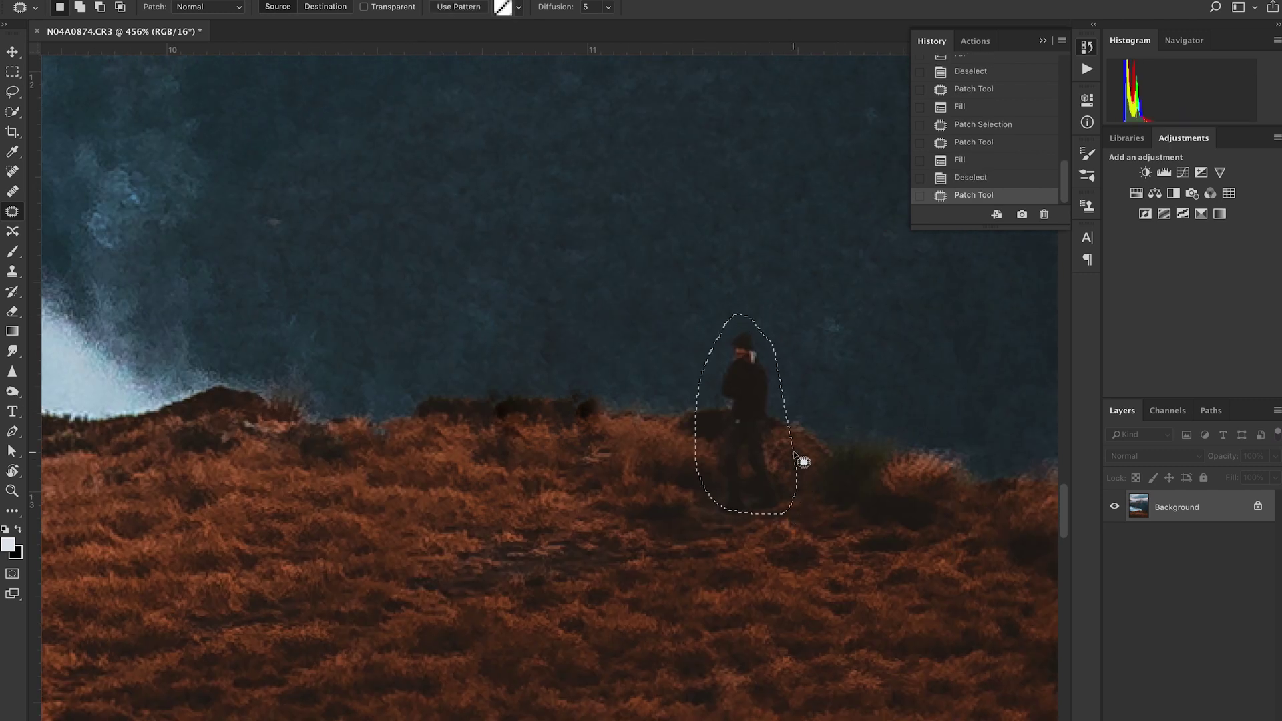
{"action": "key", "text": "shift+BackSpace"}
{"action": "key", "text": "Return"}
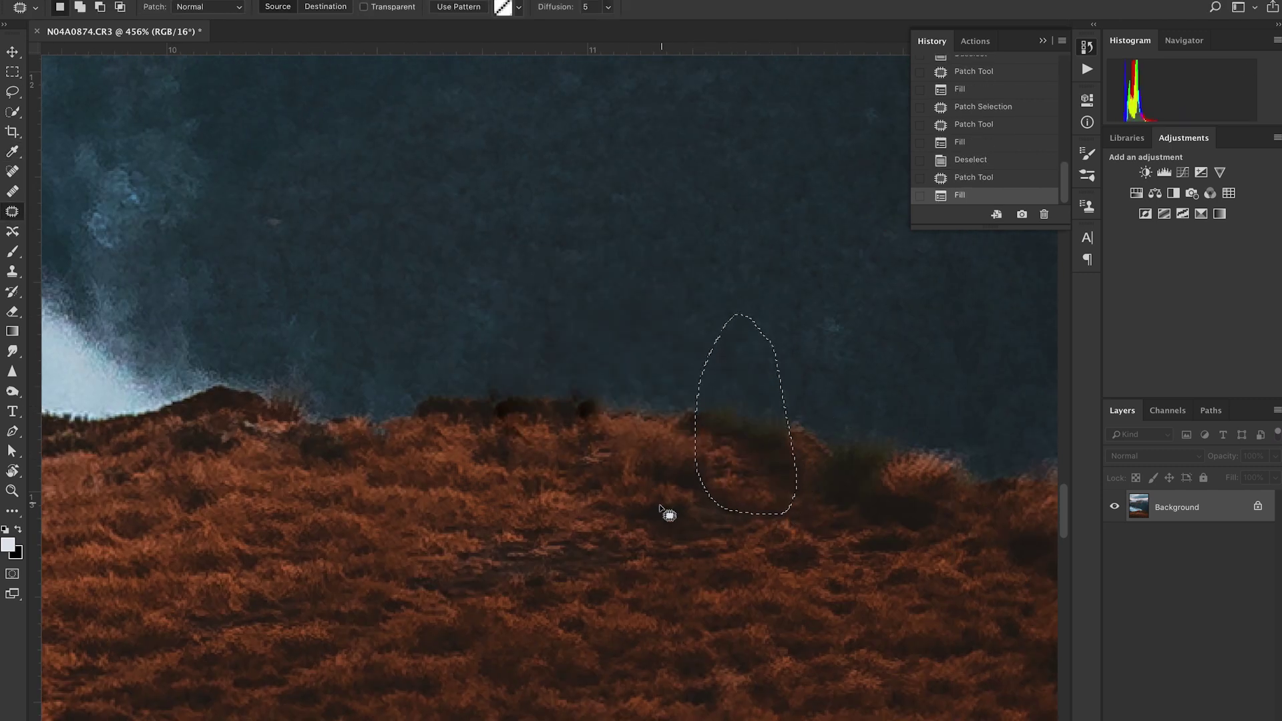
{"action": "key", "text": "ctrl+d"}
Apply one more Content-Aware fill to a selected spot in the full photo, deselect it, and save the retouched image.
{"action": "scroll", "coordinate": [746, 488], "scroll_direction": "down", "scroll_amount": 6}
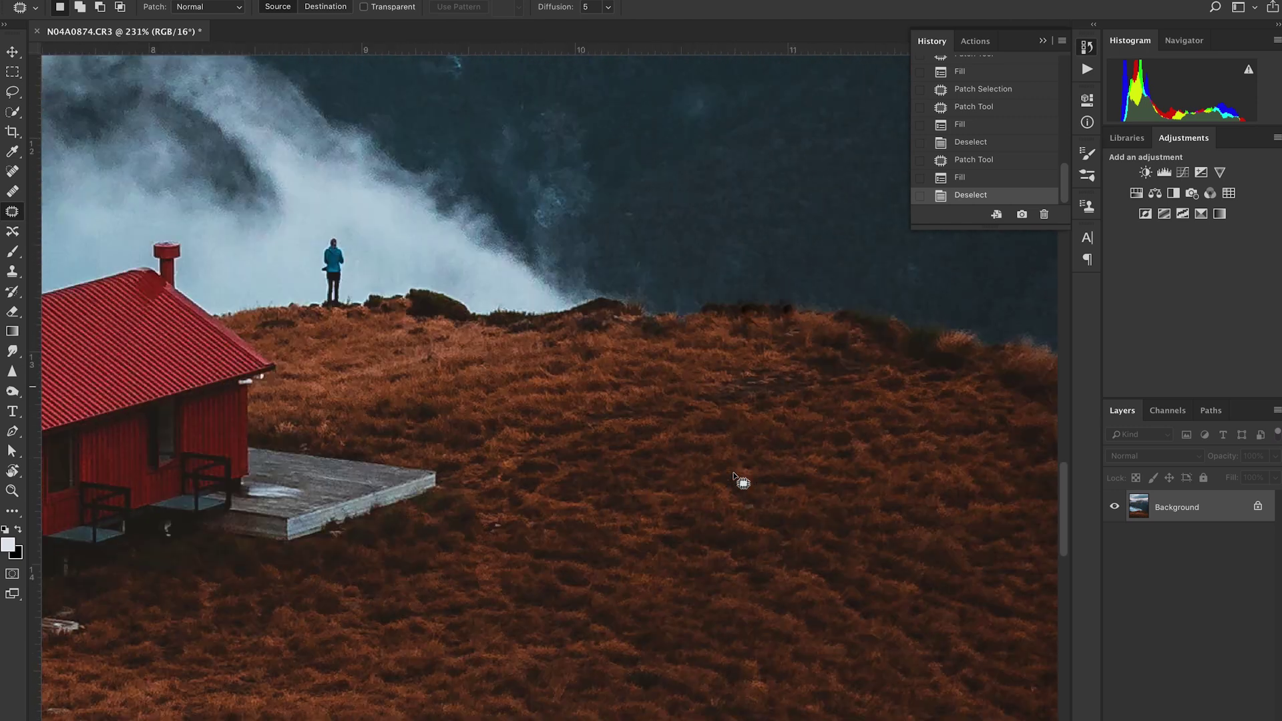
{"action": "scroll", "coordinate": [734, 475], "scroll_direction": "down", "scroll_amount": 6}
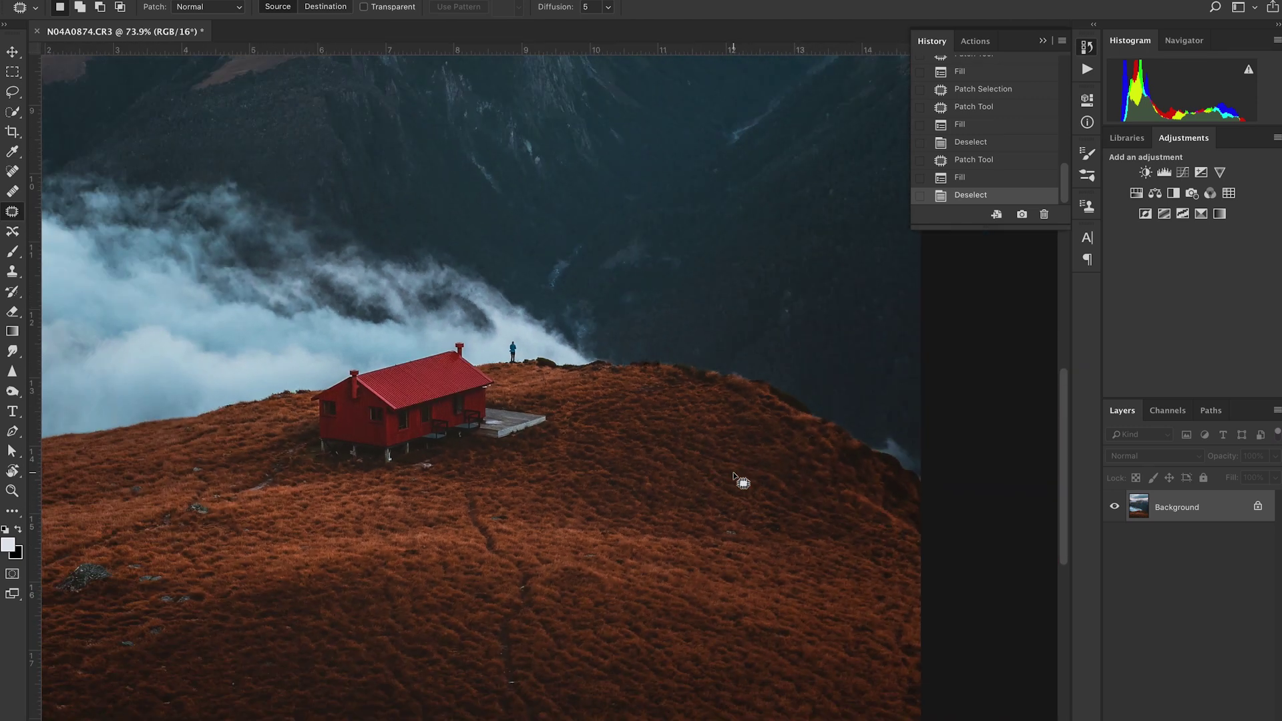
{"action": "scroll", "coordinate": [735, 475], "scroll_direction": "down", "scroll_amount": 3}
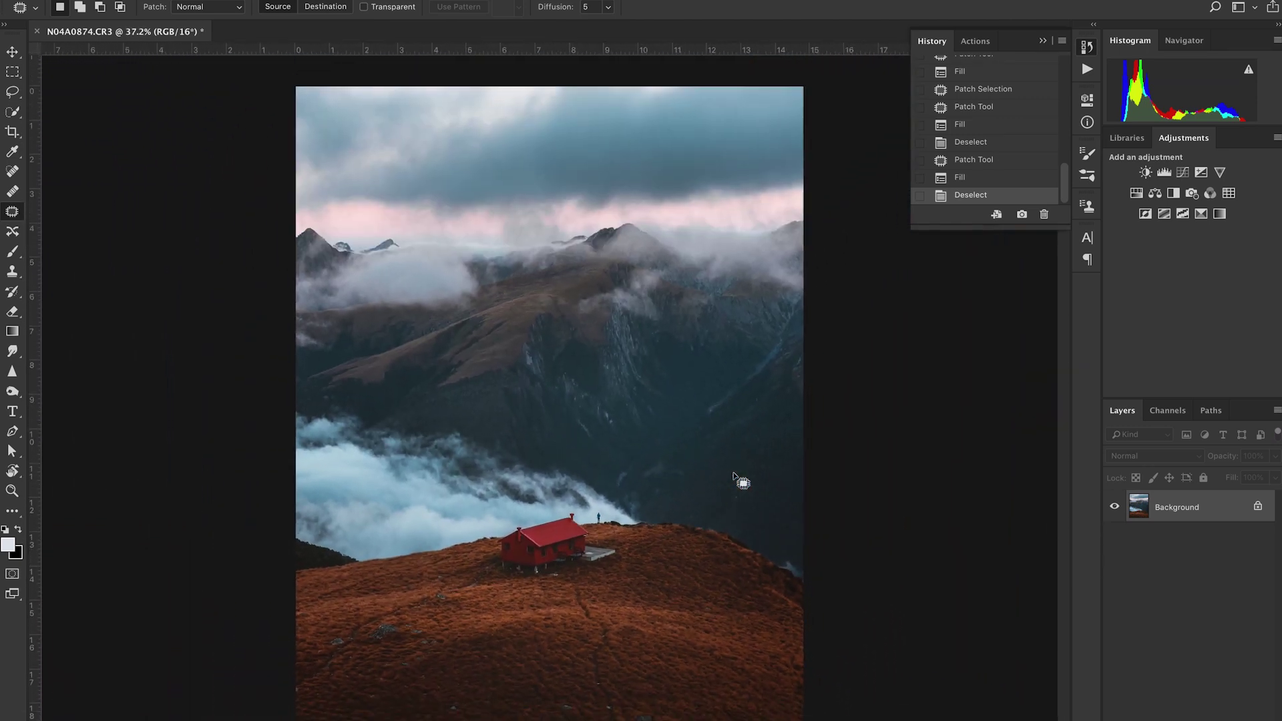
{"action": "key", "text": "shift+BackSpace"}
{"action": "key", "text": "Return"}
{"action": "key", "text": "ctrl+d"}
{"action": "key", "text": "ctrl+s"}
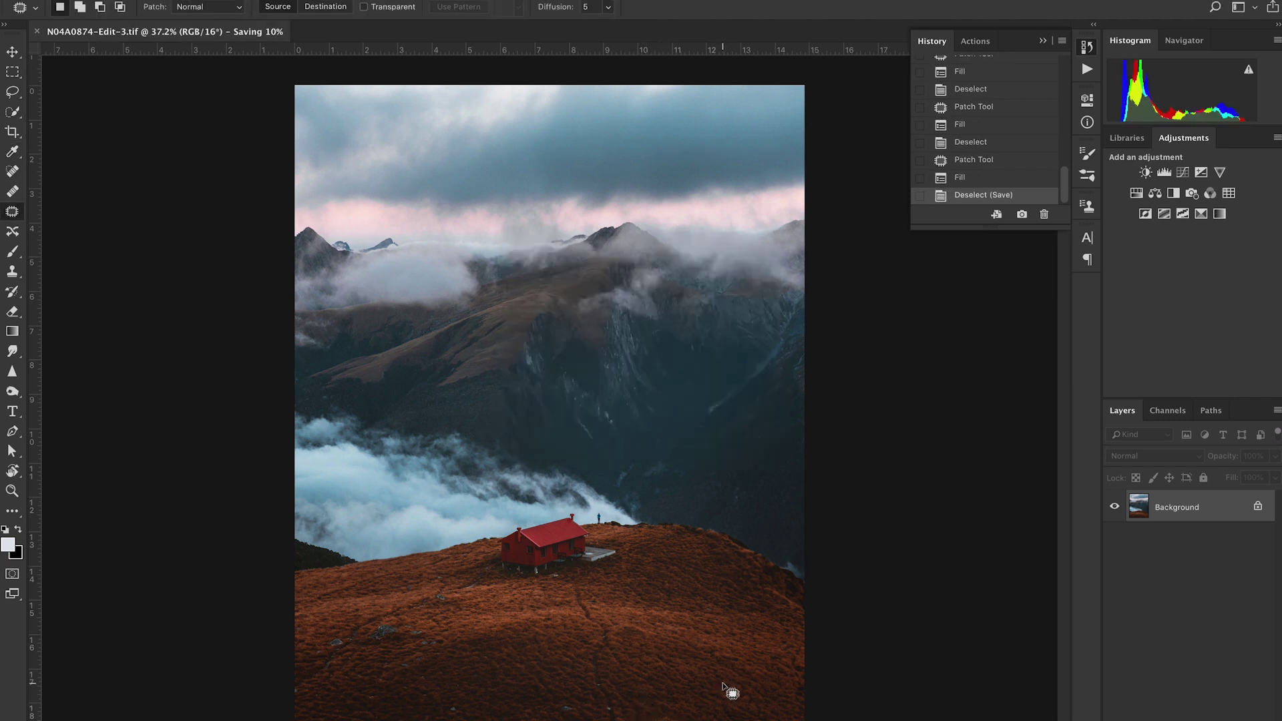